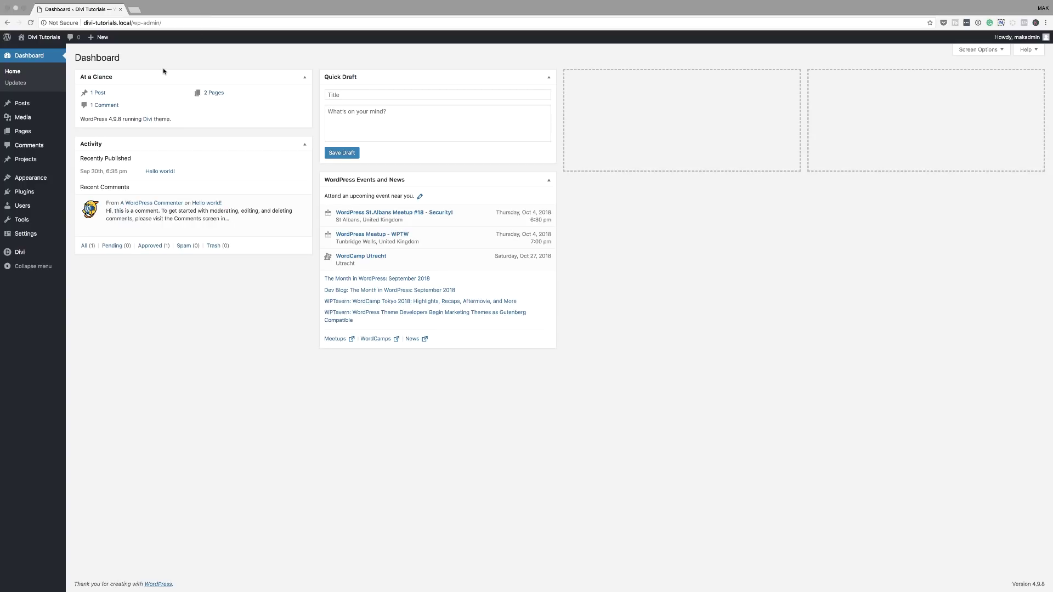
- Start a new WordPress page and title it '5 tips'
mouse_move(34, 133)
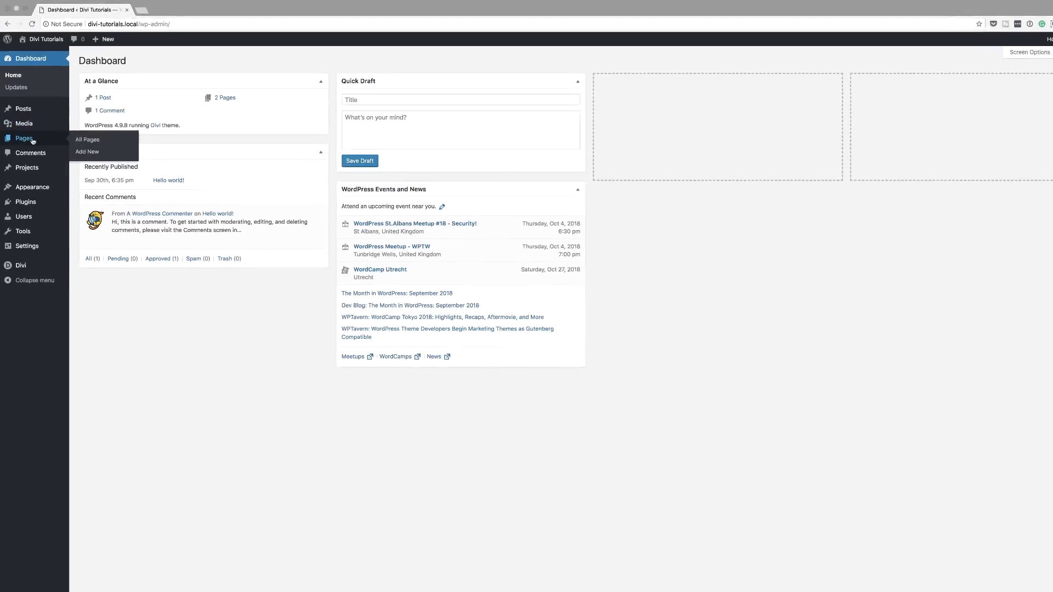
left_click(88, 152)
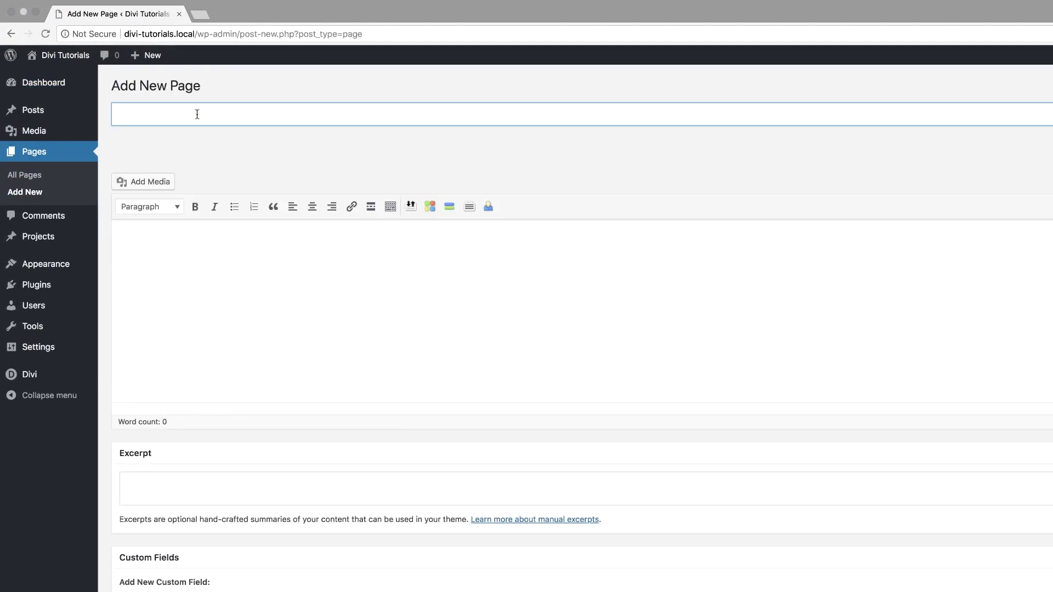
type("5 tip")
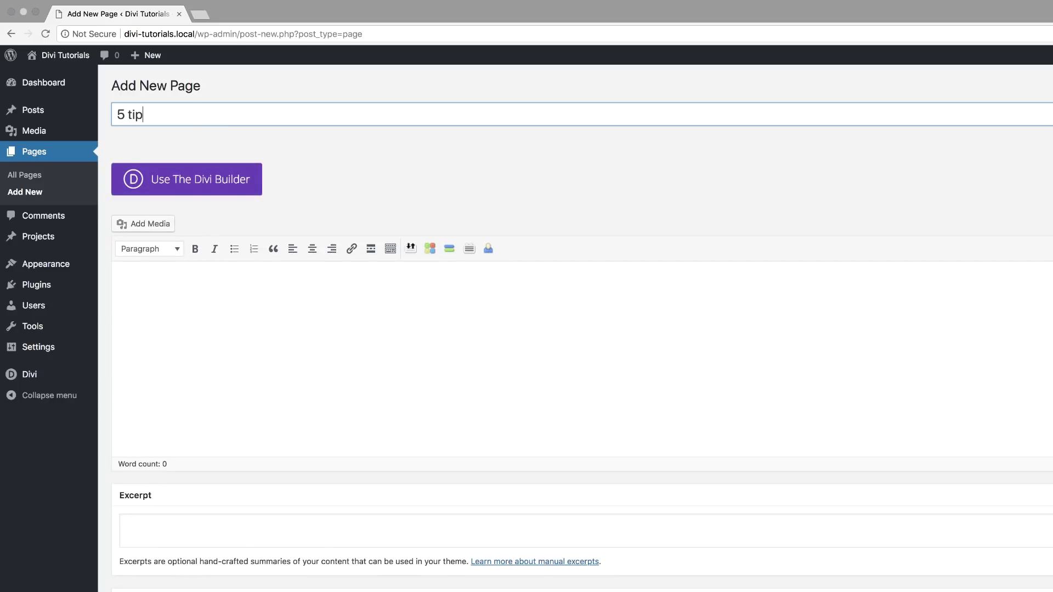
type("s")
- Switch on the Divi Builder and open the Car Dealer pack's Landing Page layout details
left_click(178, 183)
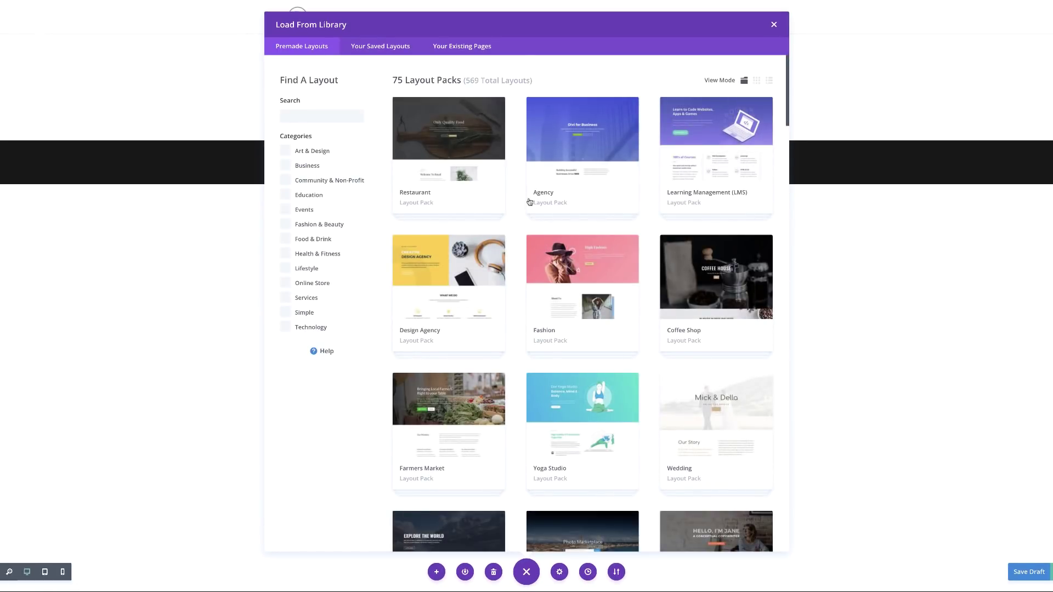
scroll(595, 303, "down", 2)
scroll(594, 304, "down", 10)
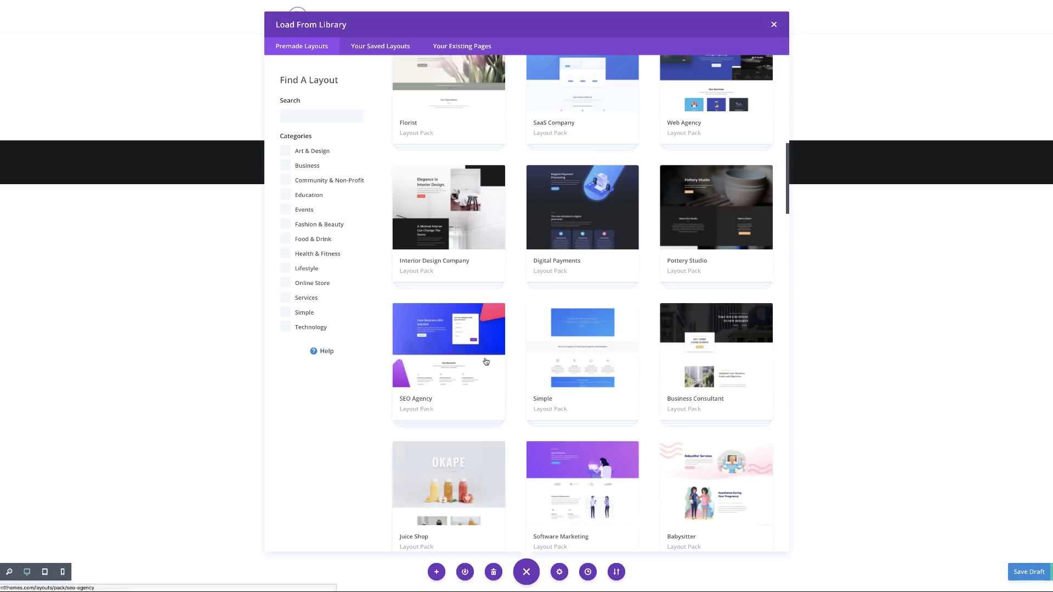
scroll(485, 362, "down", 7)
scroll(486, 361, "down", 5)
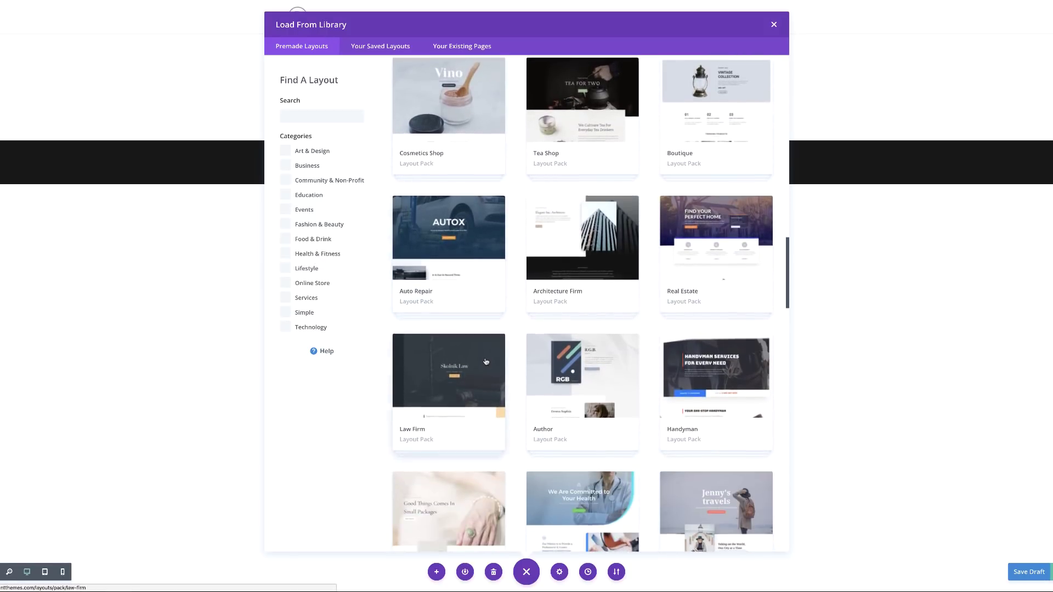
scroll(485, 361, "down", 6)
scroll(486, 361, "down", 4)
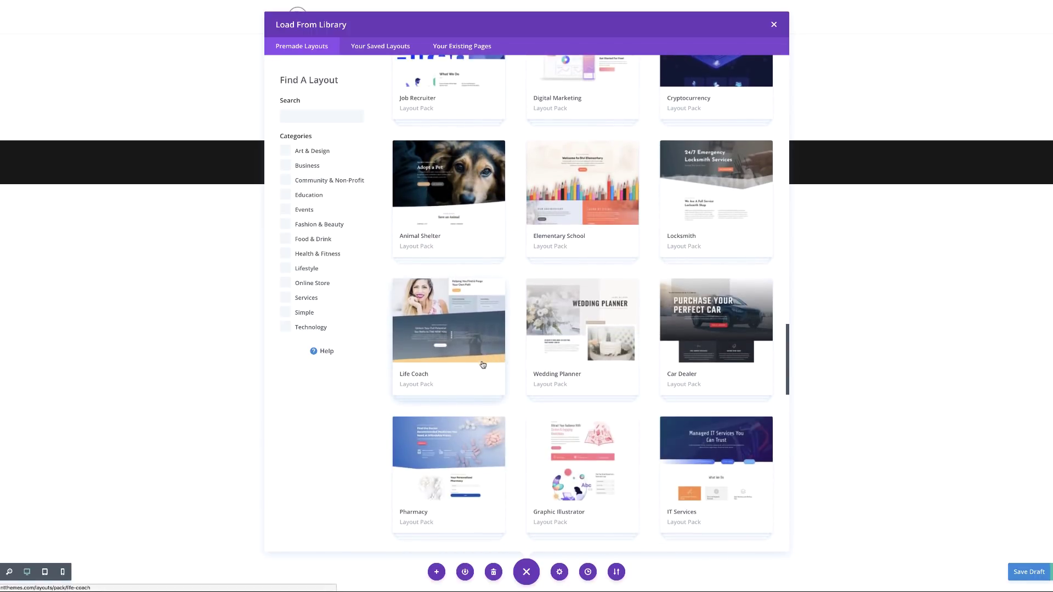
left_click(722, 345)
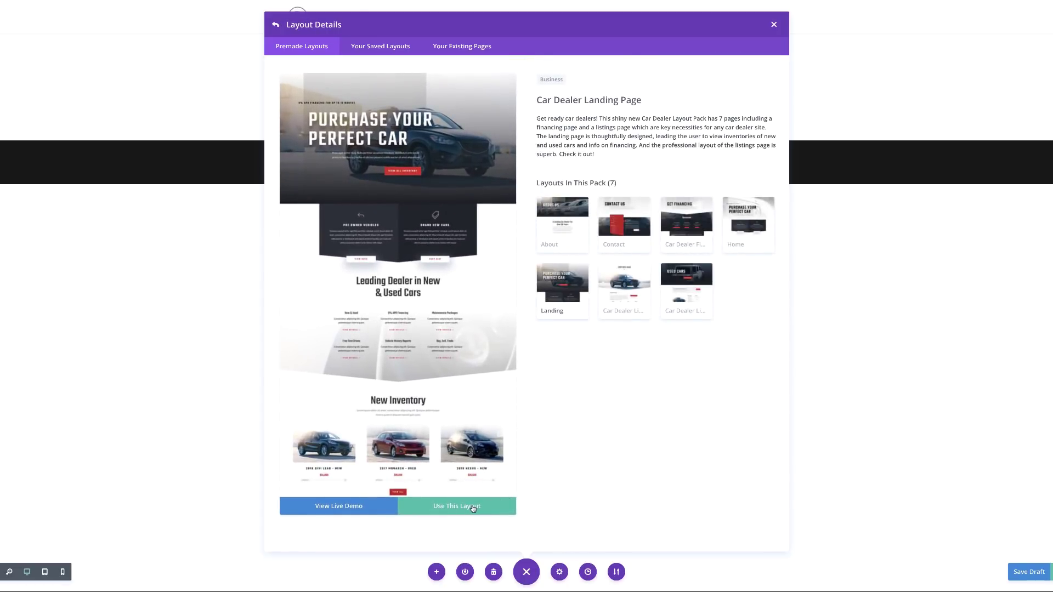
- Import the Car Dealer landing layout and delete the empty top section
left_click(473, 508)
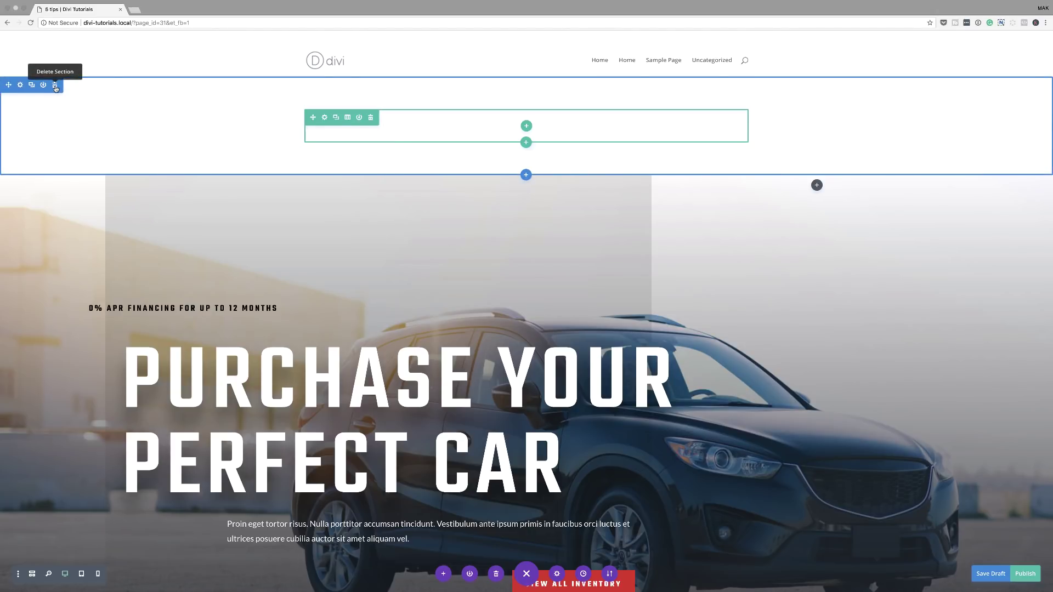
left_click(54, 86)
left_click_drag(157, 117, 891, 263)
scroll(979, 355, "down", 7)
scroll(979, 355, "down", 3)
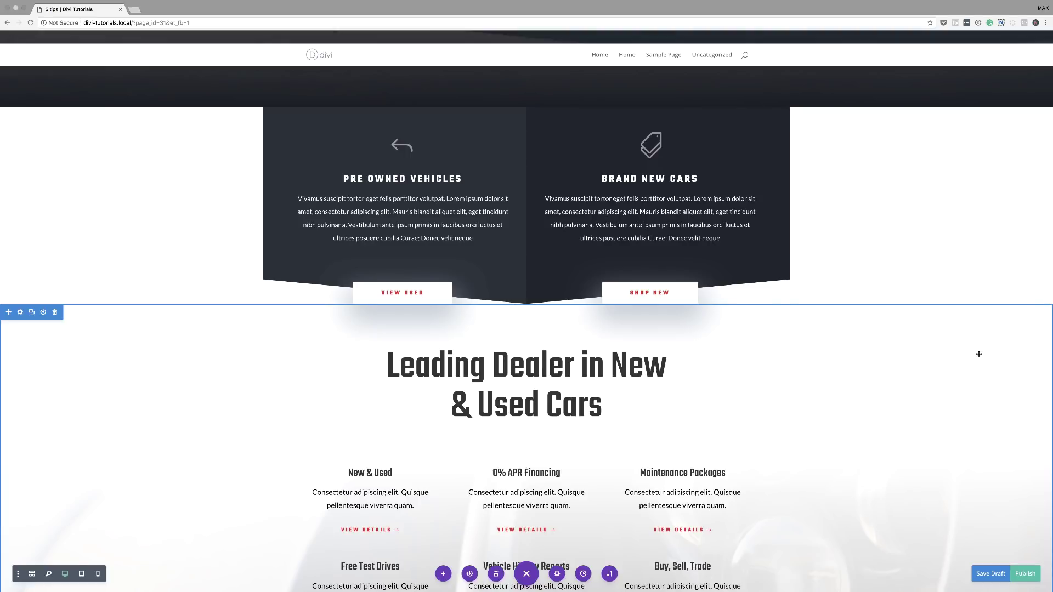
- Select the New & Used, 0% APR Financing and Maintenance Packages blurbs together
scroll(776, 467, "down", 6)
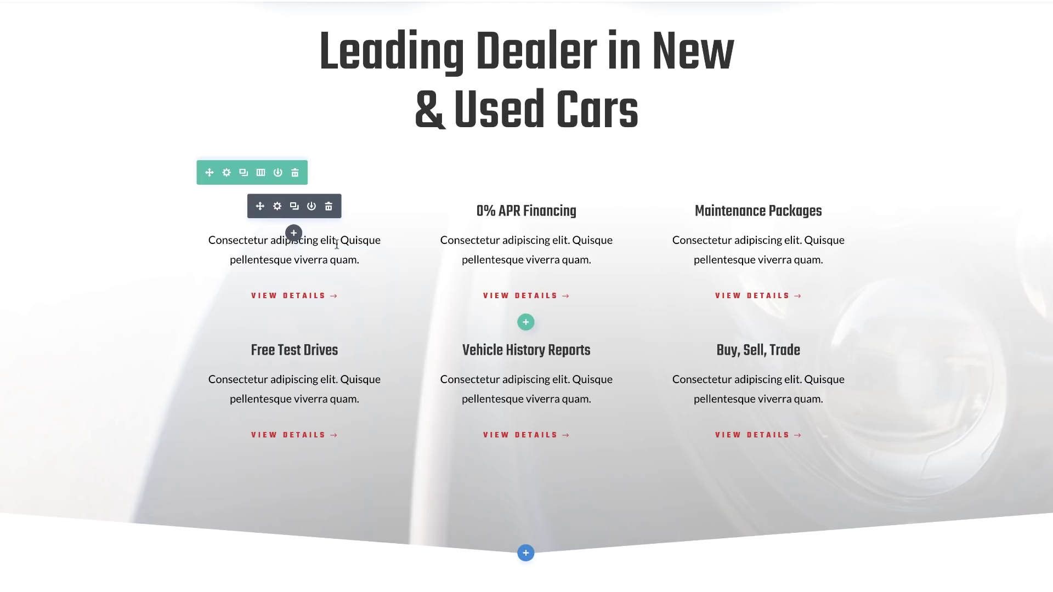
left_click_drag(337, 245, 337, 249)
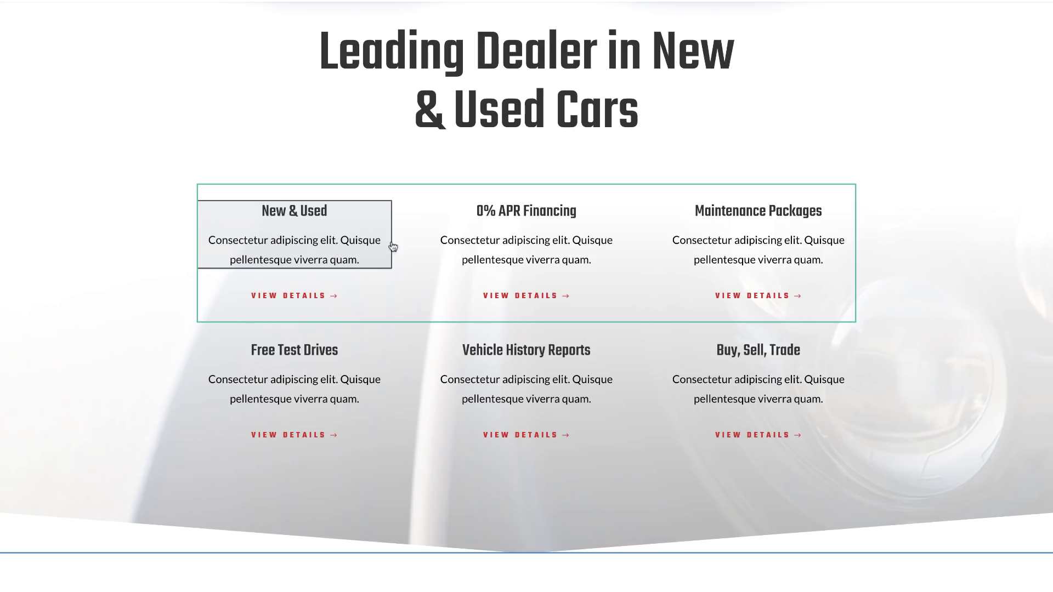
mouse_move(391, 258)
left_mouse_down()
mouse_move(299, 267)
mouse_move(527, 242)
mouse_move(331, 244)
mouse_move(384, 243)
left_mouse_up()
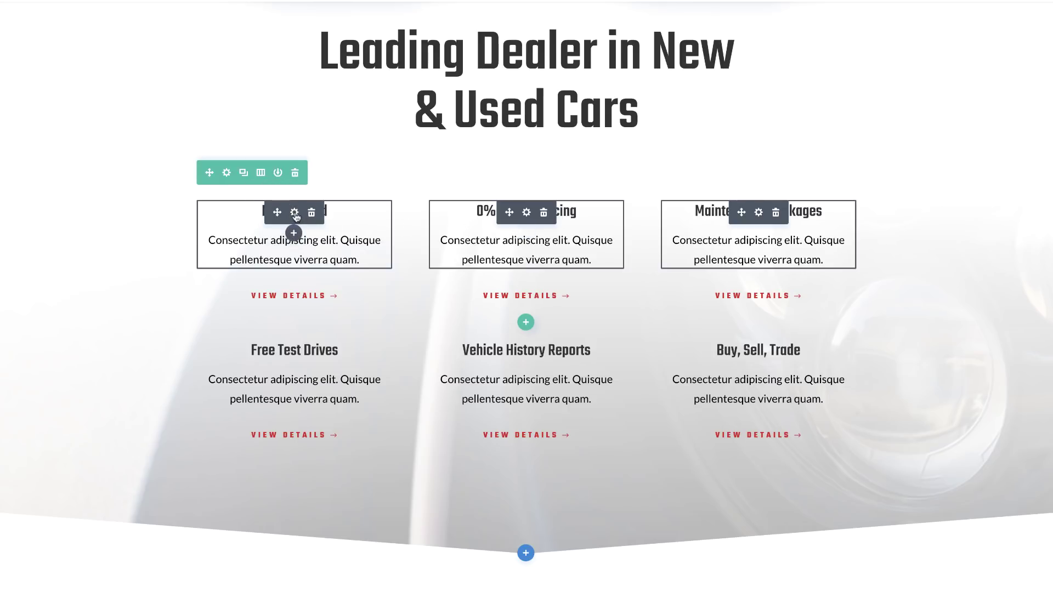
- Open the selected blurbs' settings as a docked, widened sidebar
left_click(295, 213)
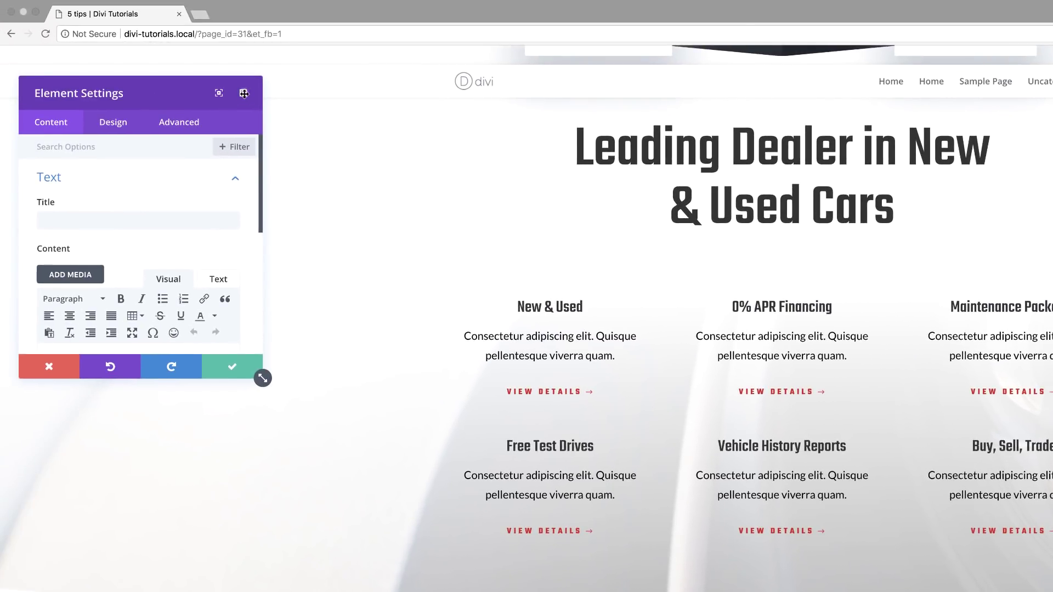
left_click(84, 33)
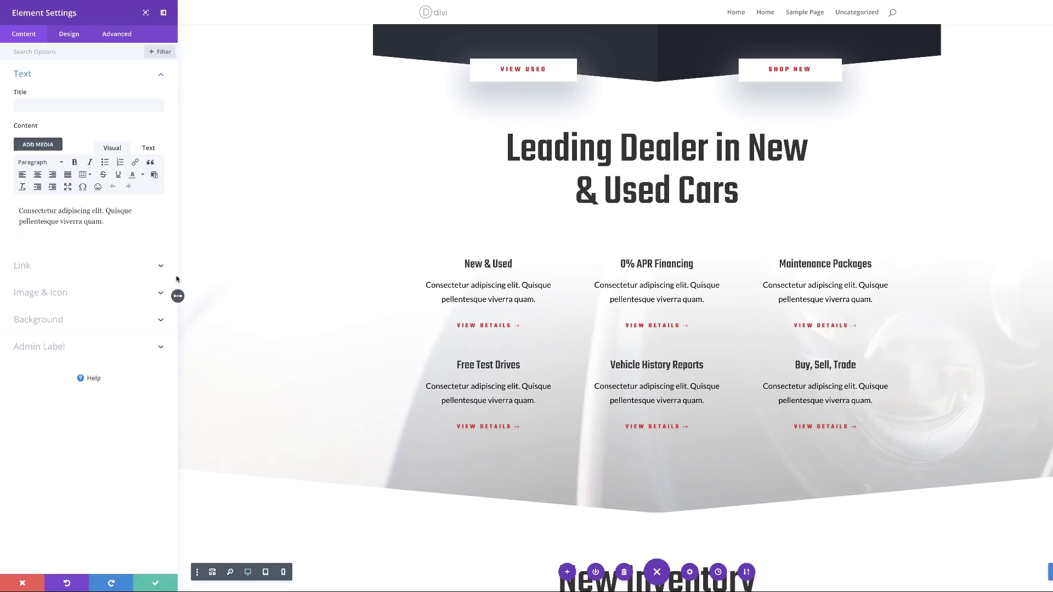
left_click_drag(178, 296, 207, 296)
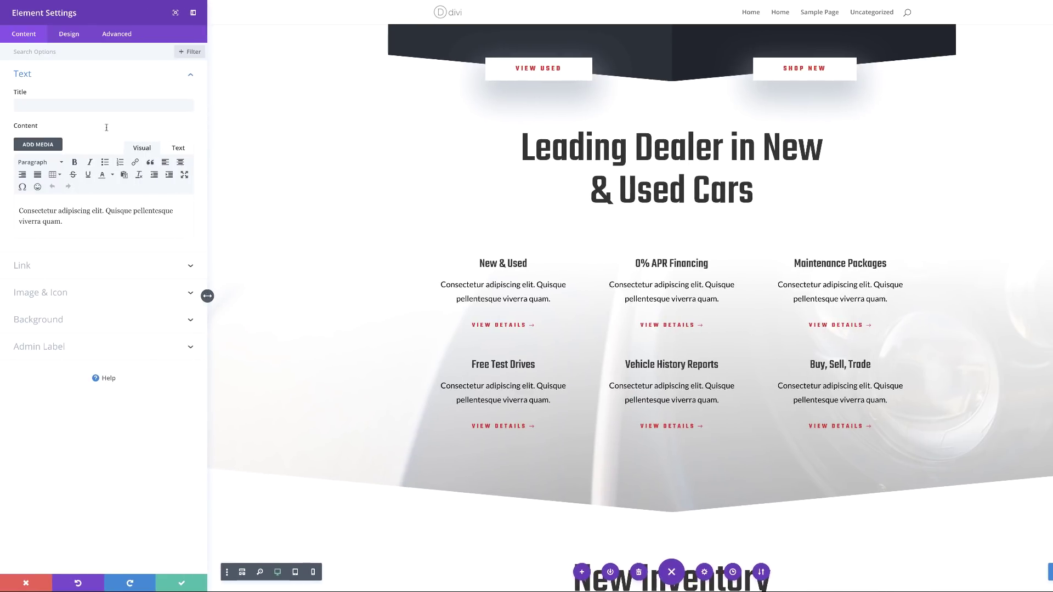
- Set the blurb title text to Poppins, 23px, red, and save
left_click(75, 37)
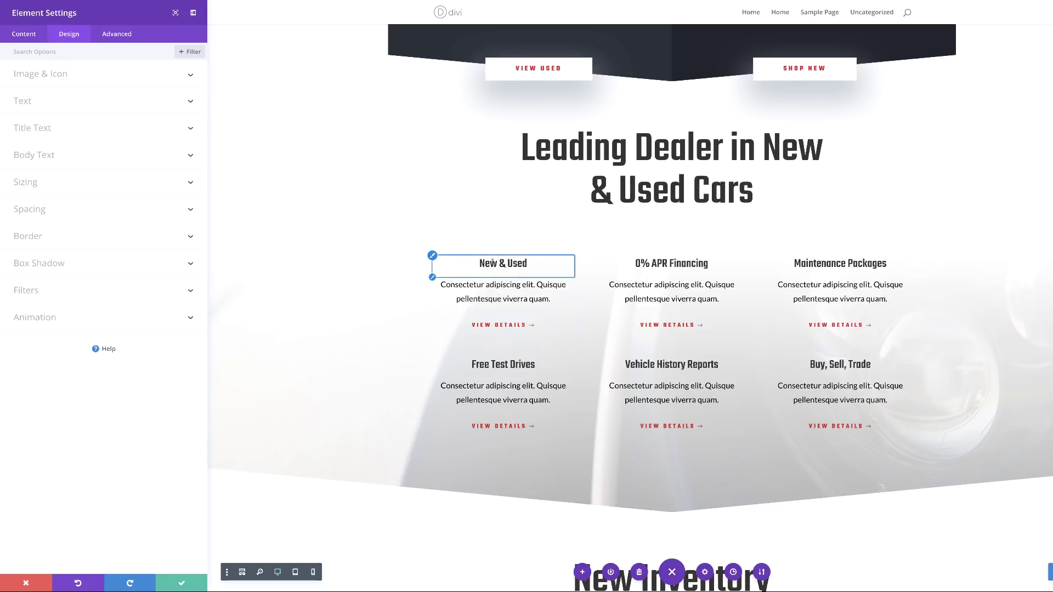
left_click(433, 258)
left_click(49, 120)
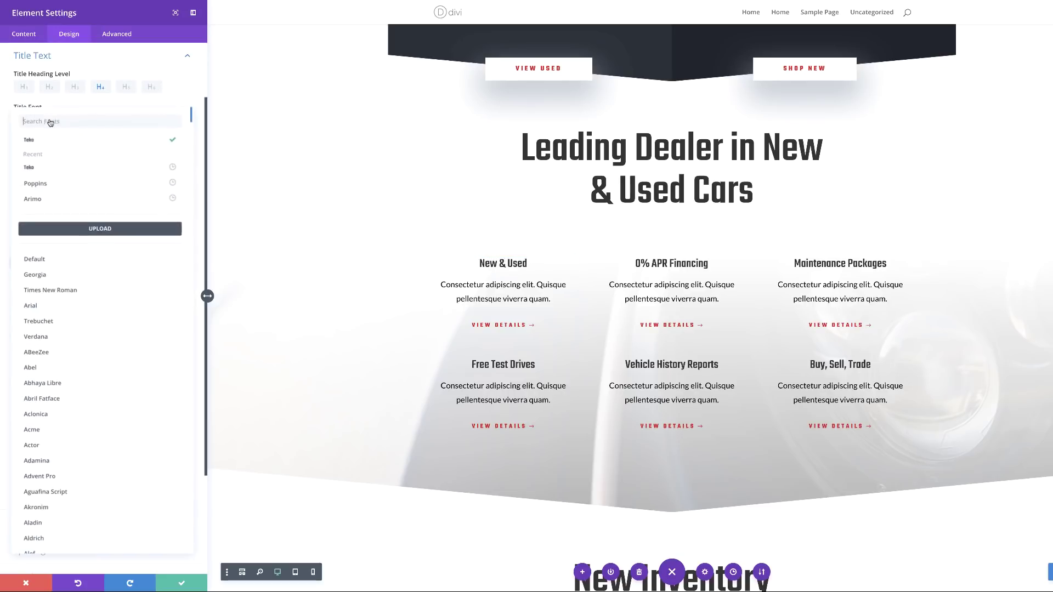
left_click(37, 188)
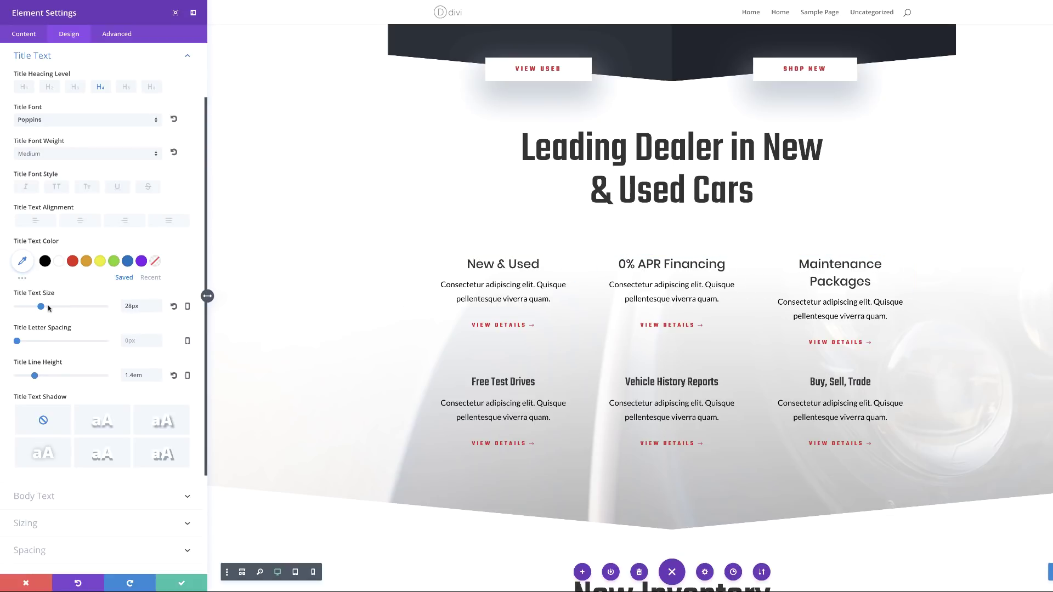
left_click_drag(41, 307, 37, 309)
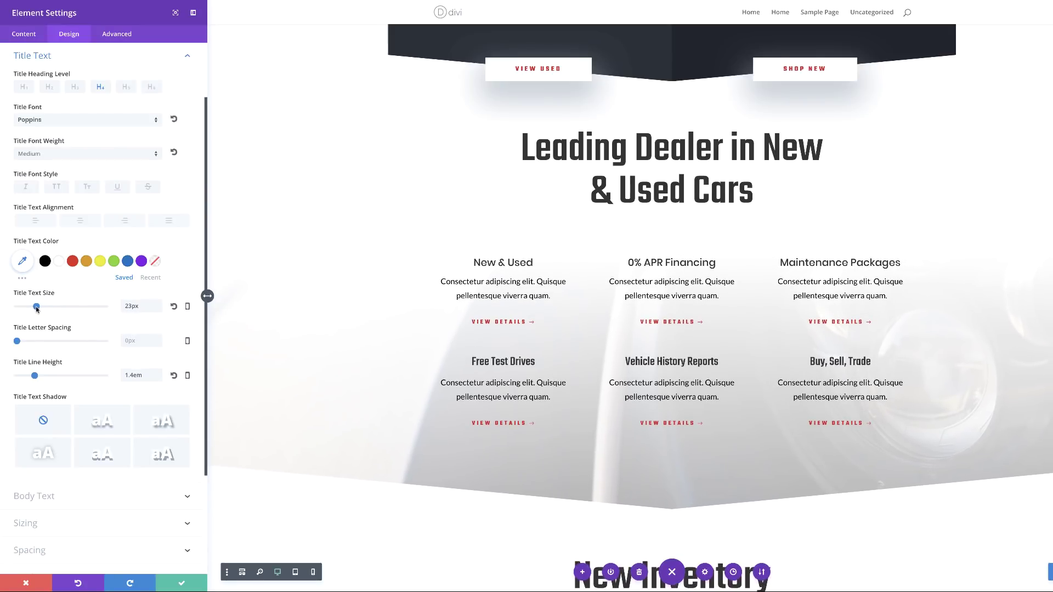
left_click(72, 261)
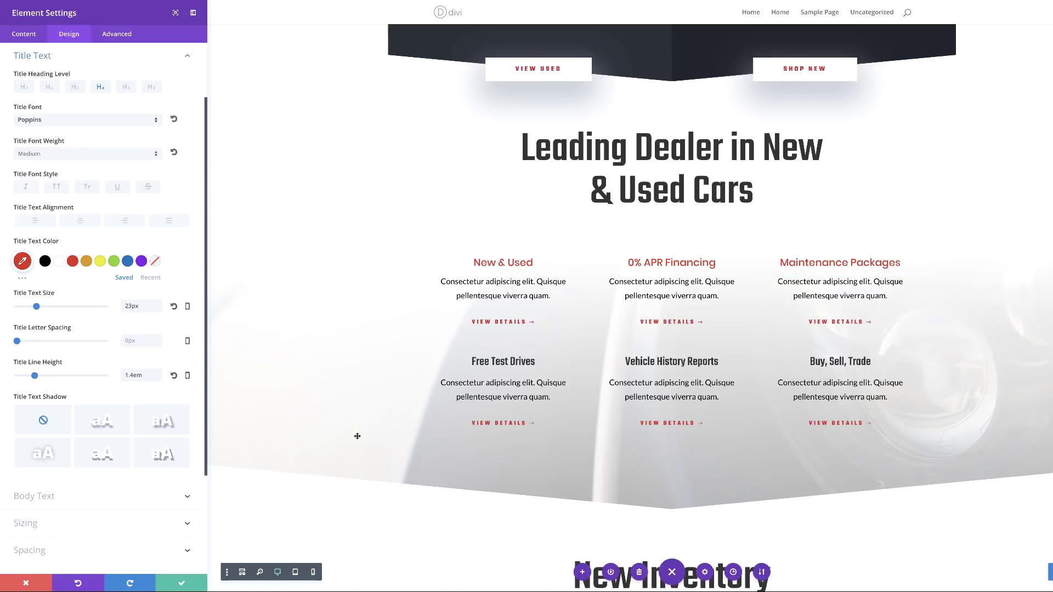
left_click(182, 584)
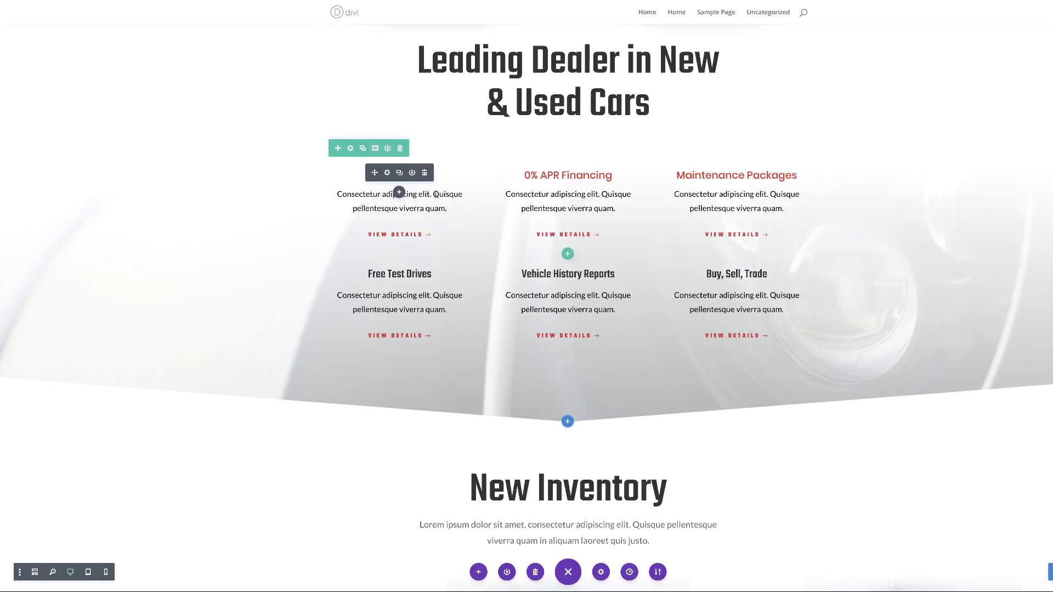
- Return New & Used to column one, then multi-select the top feature row and New Inventory car row
left_click_drag(468, 262, 384, 181)
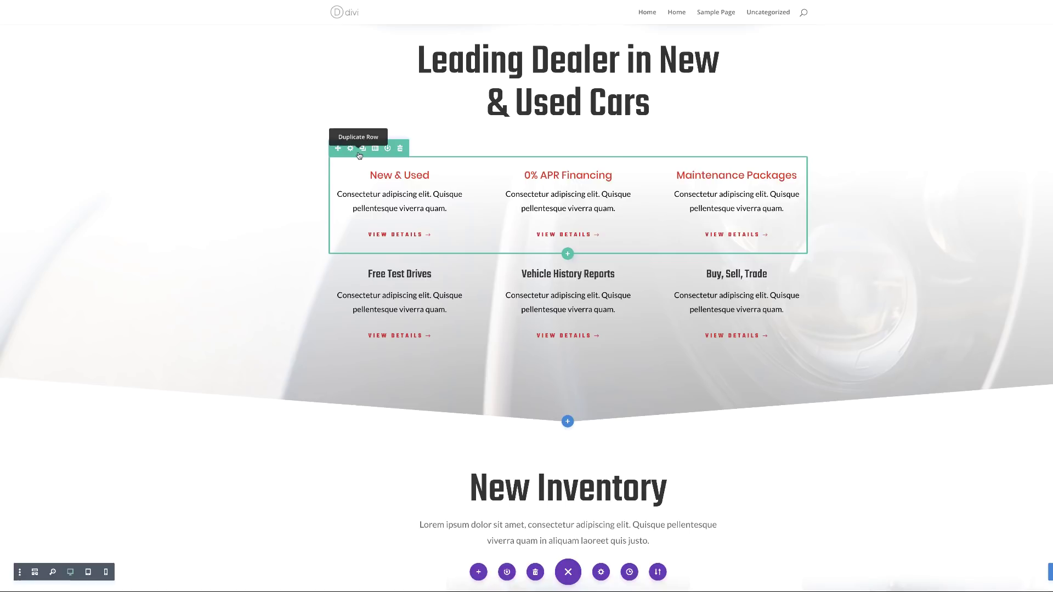
left_click(361, 150)
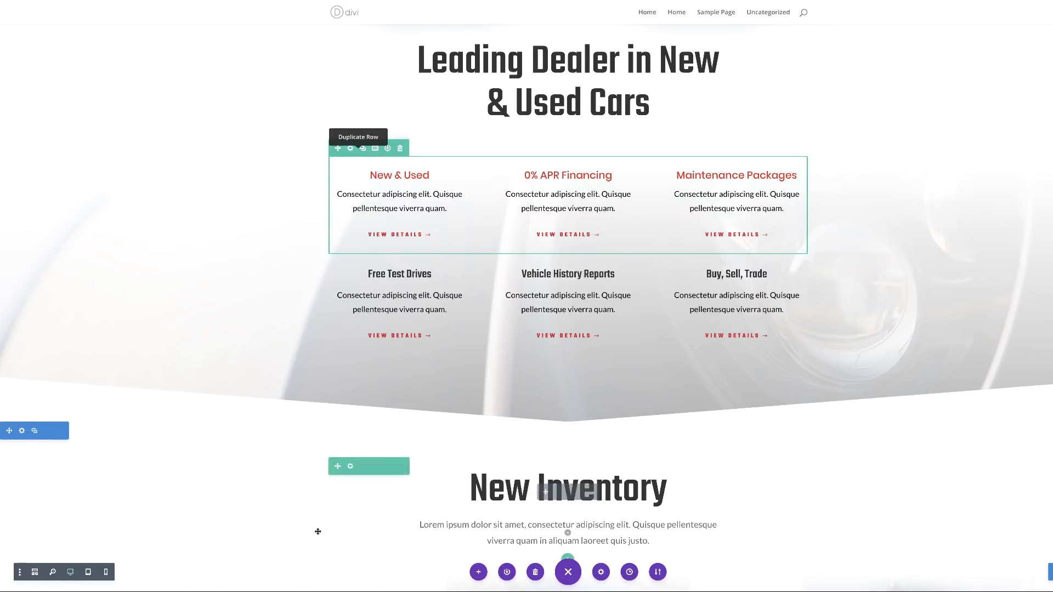
scroll(325, 518, "down", 3)
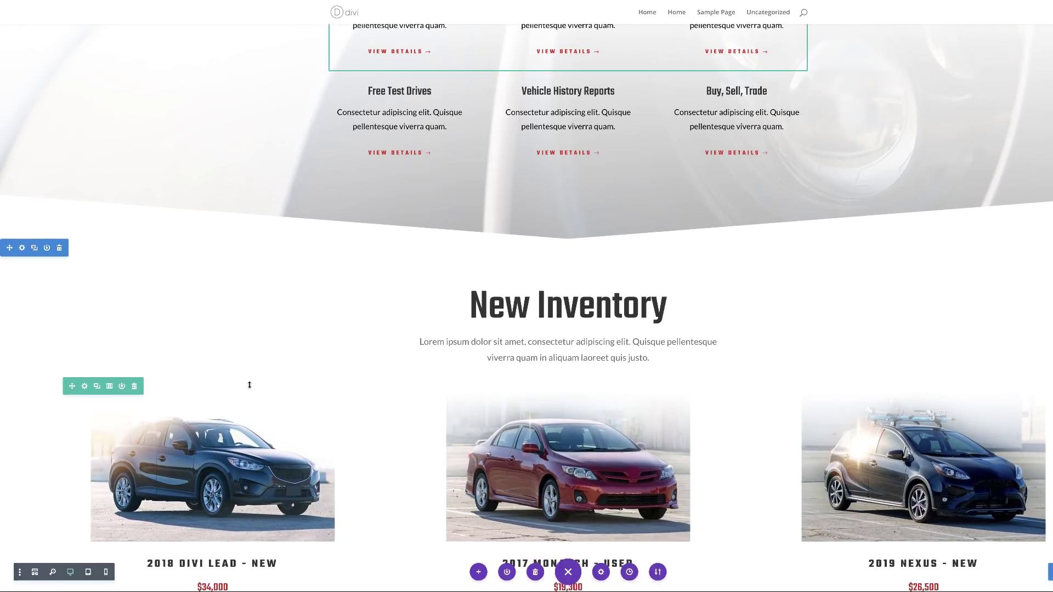
left_click(122, 386)
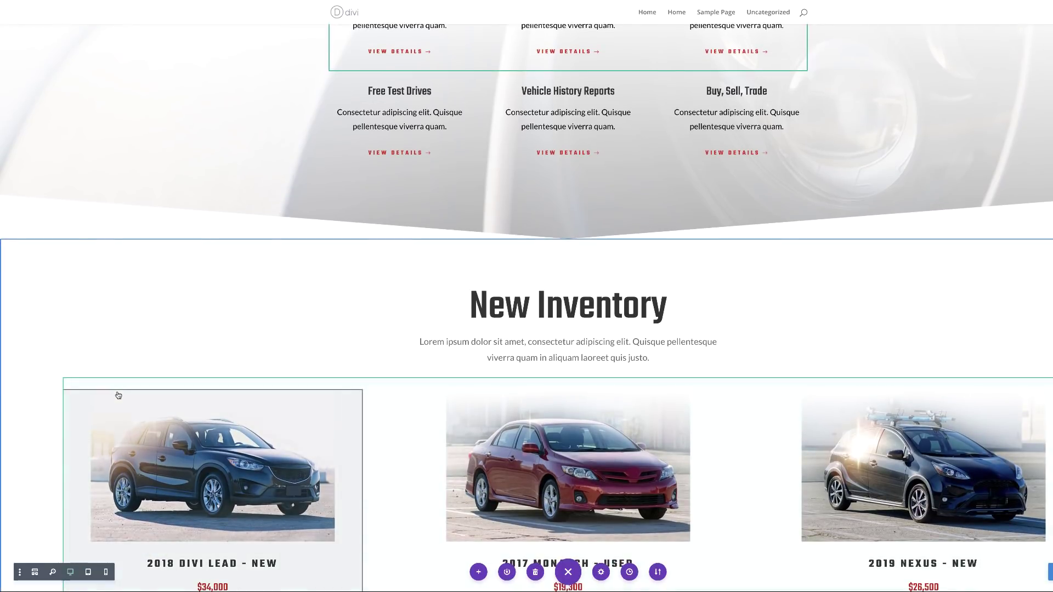
left_click_drag(170, 388, 249, 193)
scroll(248, 193, "up", 3)
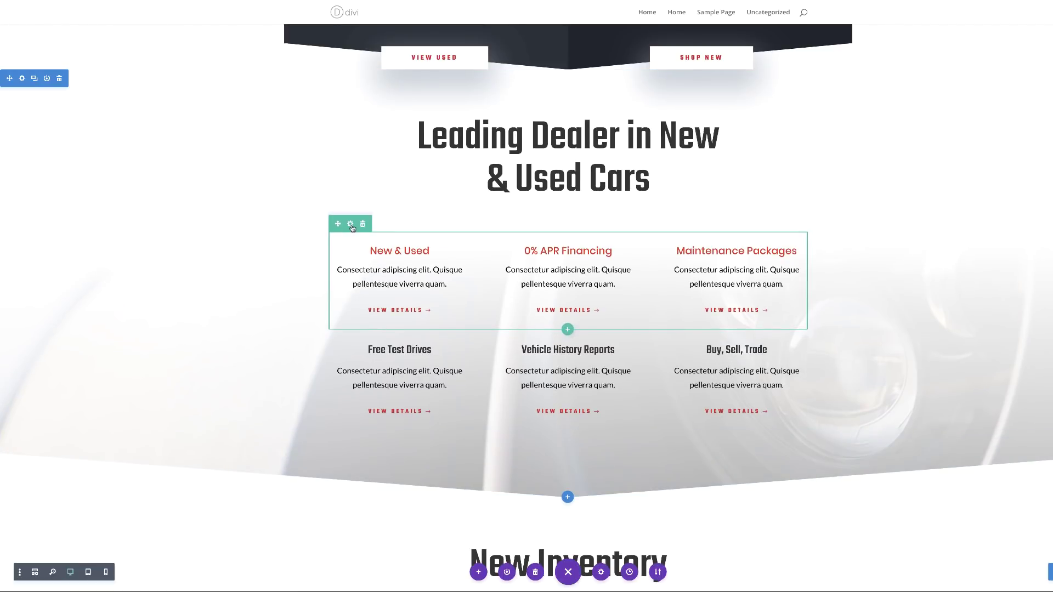
left_click(350, 223)
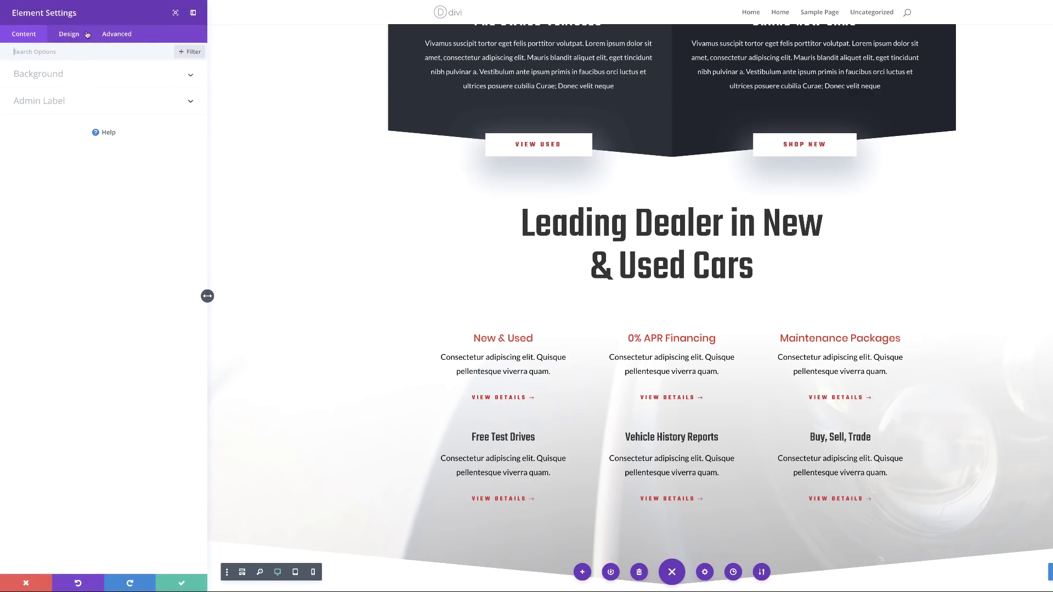
left_click(60, 74)
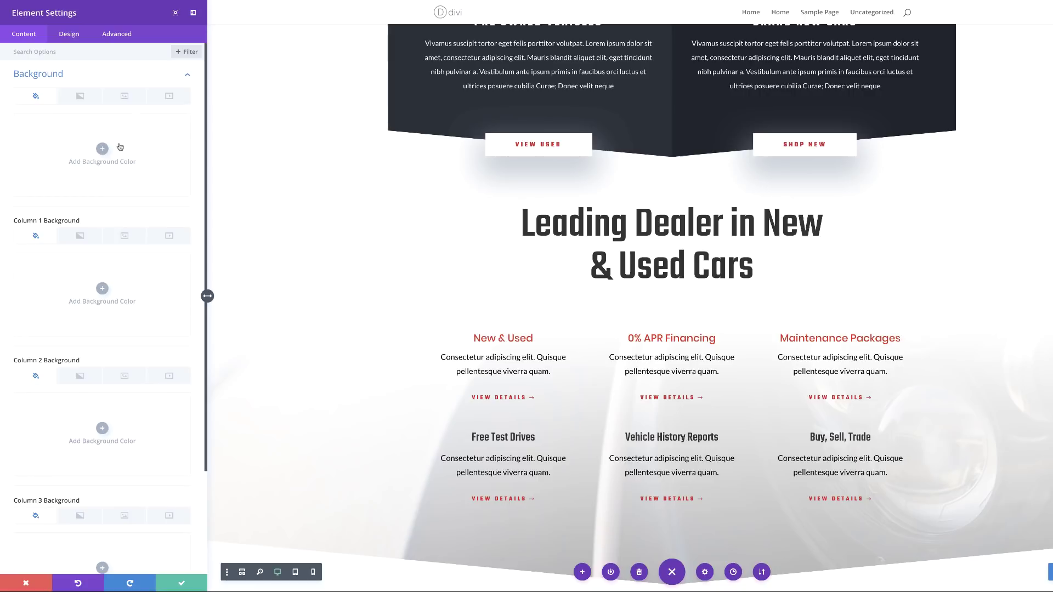
left_click(103, 149)
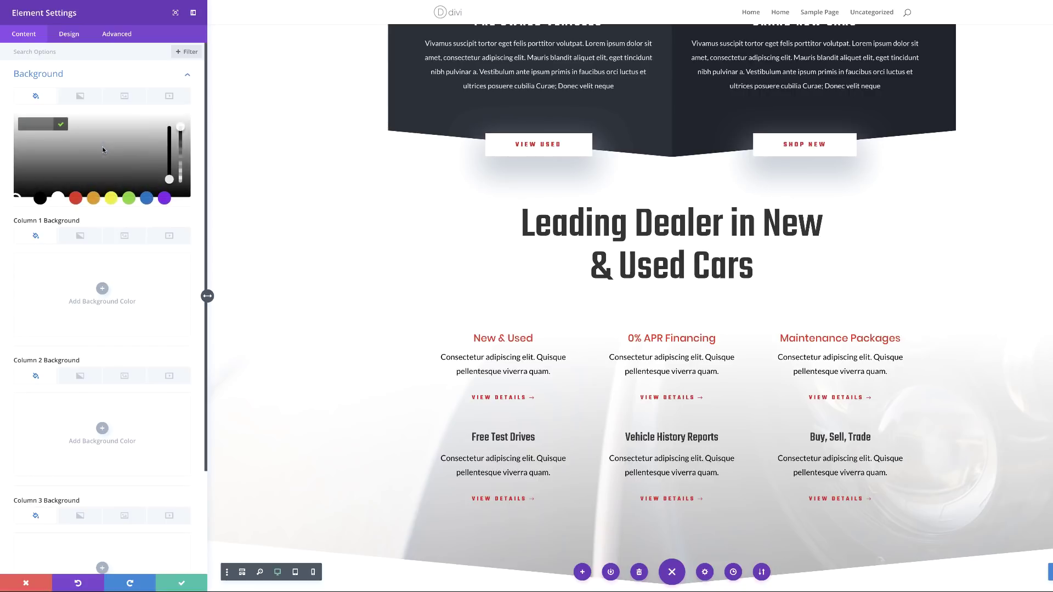
left_click(76, 199)
scroll(342, 216, "down", 4)
scroll(341, 216, "down", 2)
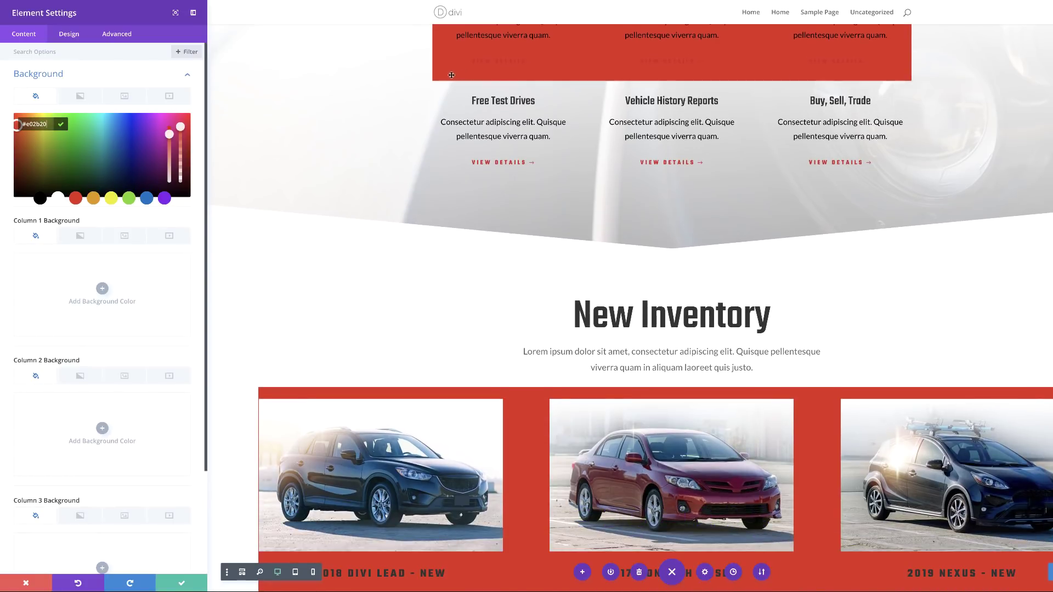
scroll(374, 180, "up", 1)
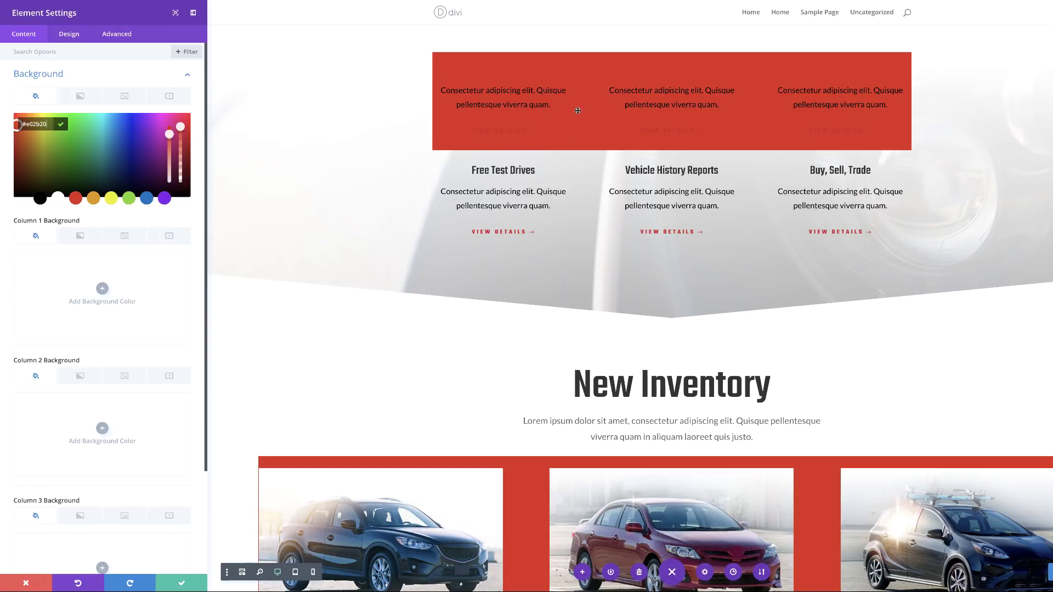
left_click(26, 584)
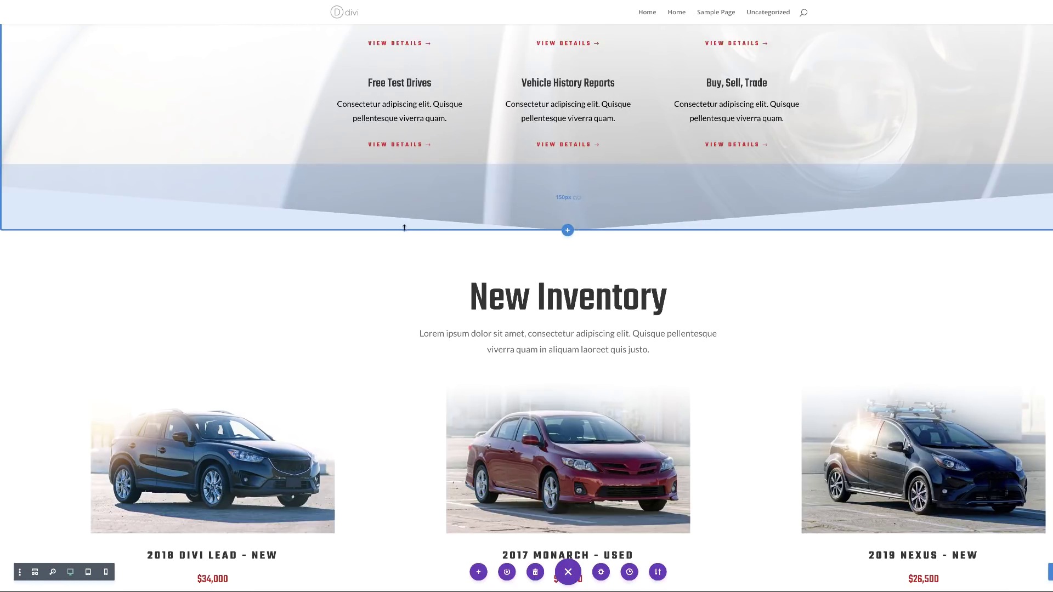
scroll(410, 212, "up", 1)
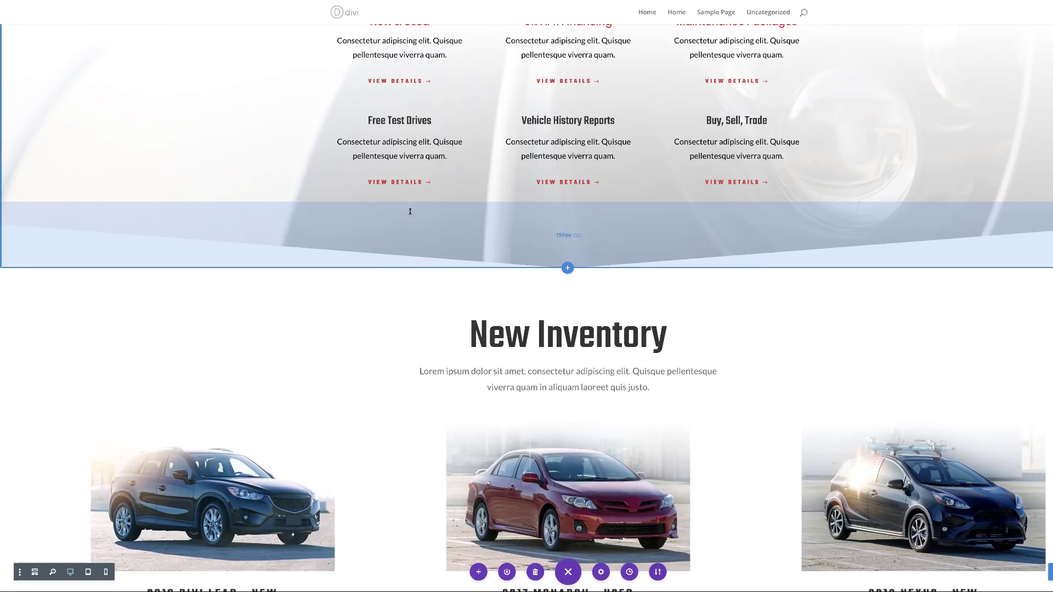
scroll(410, 210, "up", 5)
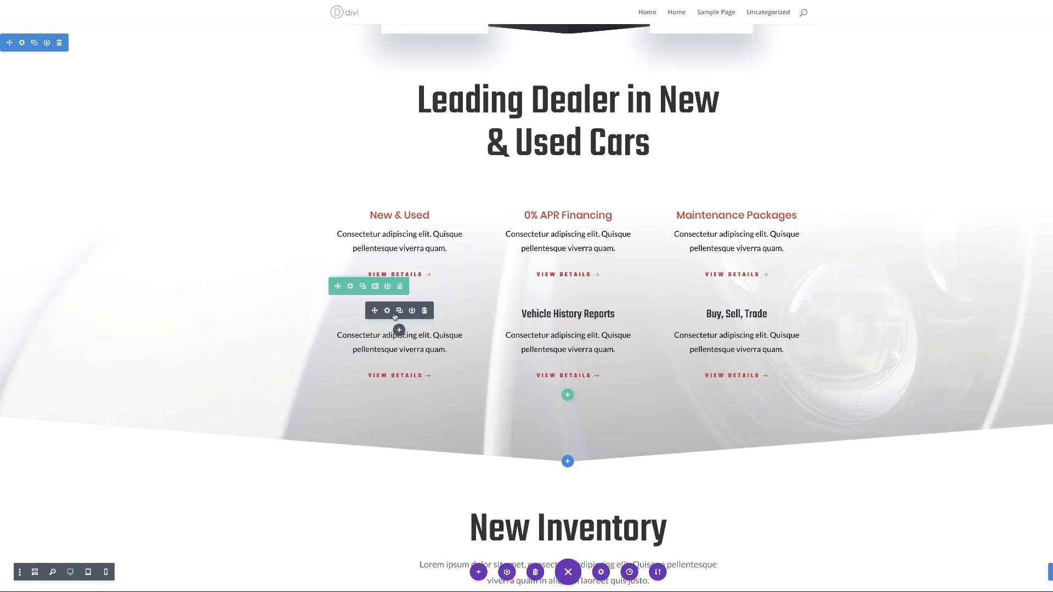
- Stack Free Test Drives, Vehicle History Reports and Buy, Sell, Trade in the left column, undoing a misplaced drop
left_click_drag(400, 313, 408, 218)
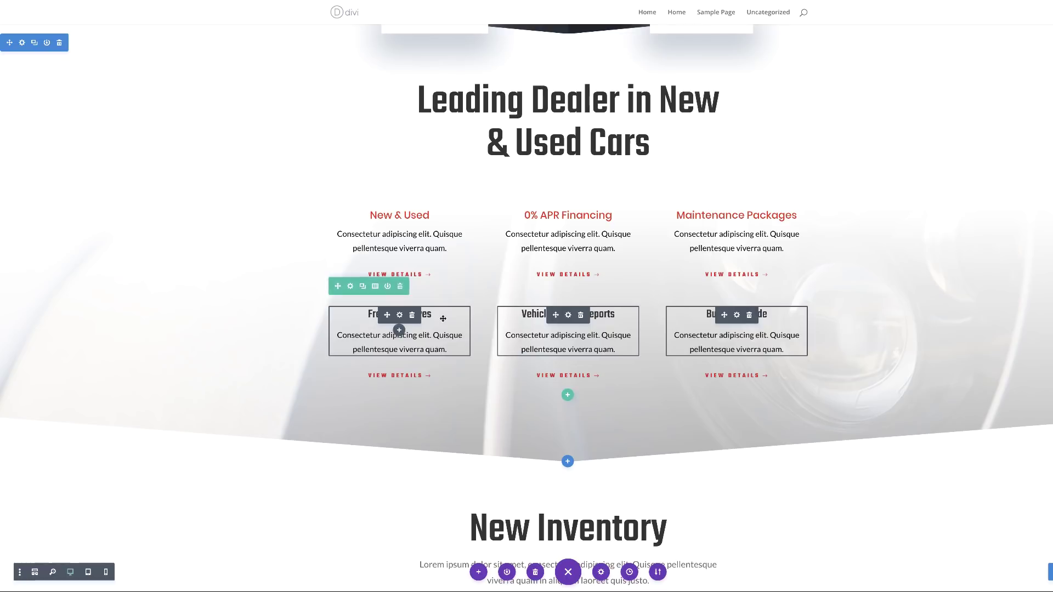
left_click_drag(448, 318, 443, 205)
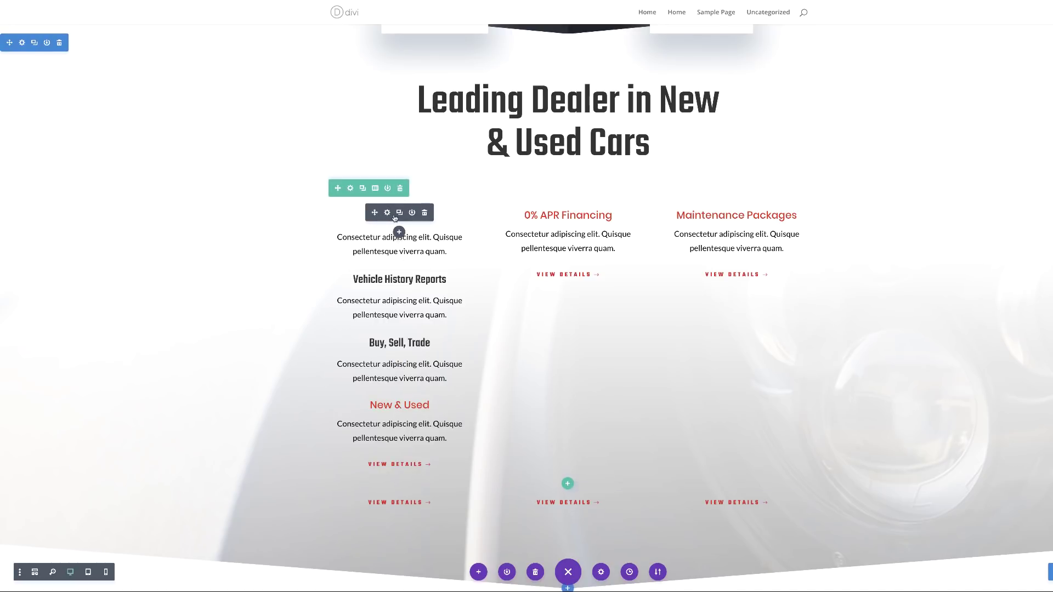
left_click_drag(395, 218, 563, 409)
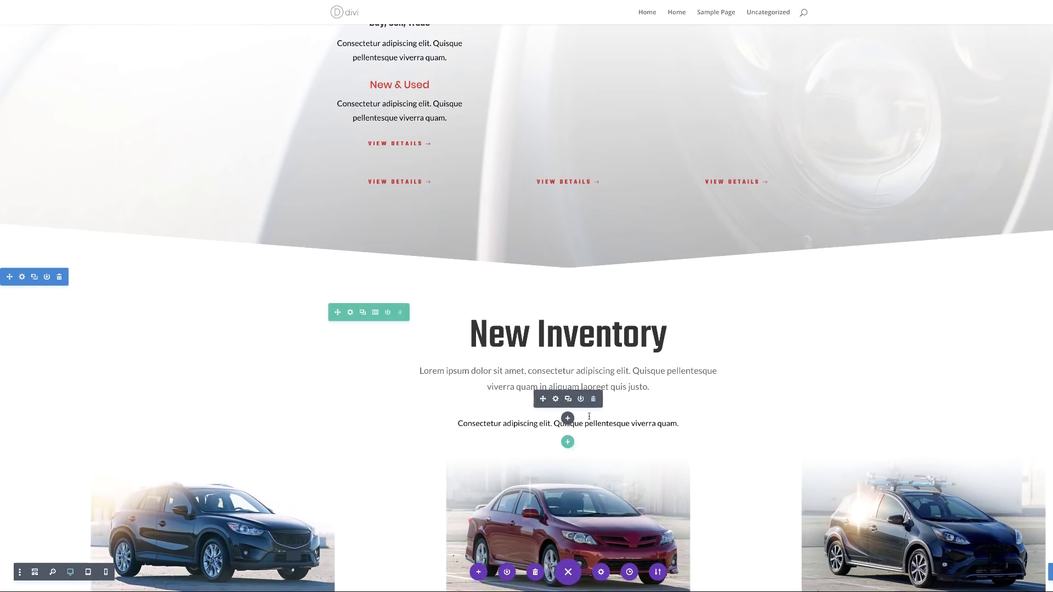
scroll(430, 236, "up", 3)
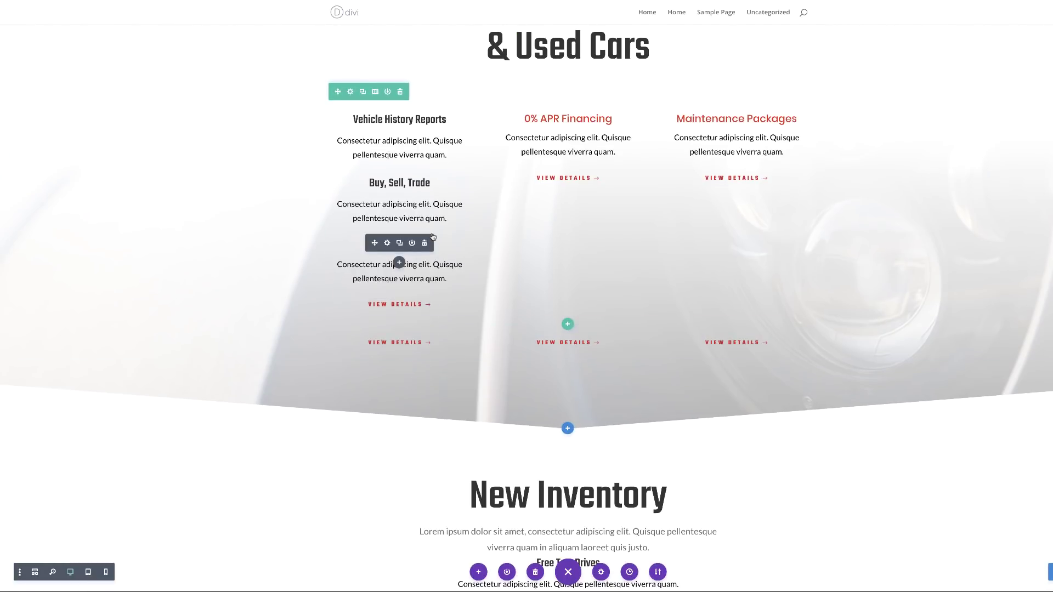
key("ctrl+z")
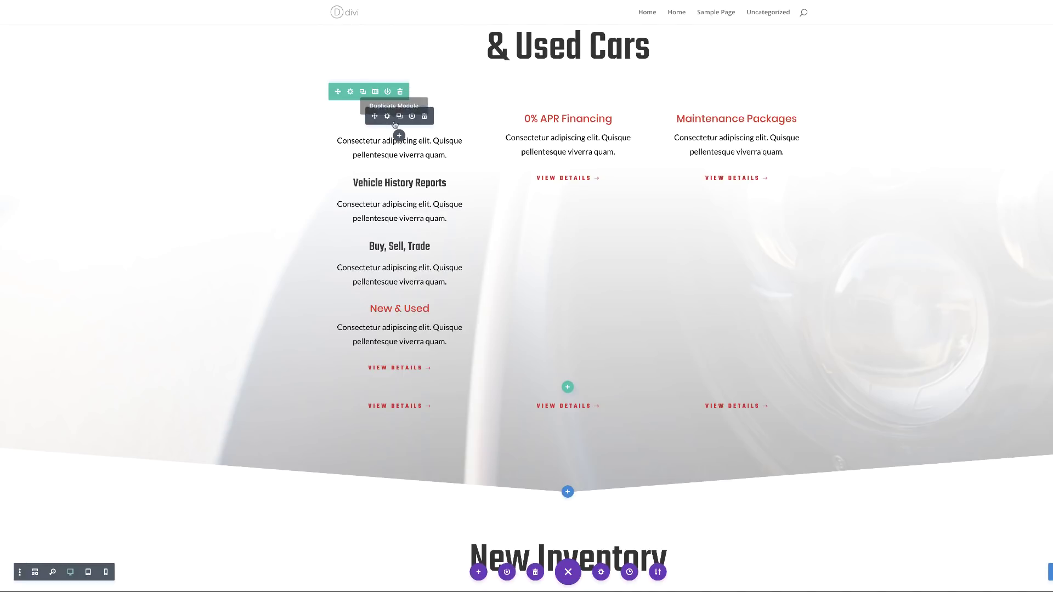
- Multi-select the three stacked blurbs and move them below the View All button
left_click(409, 193, "ctrl")
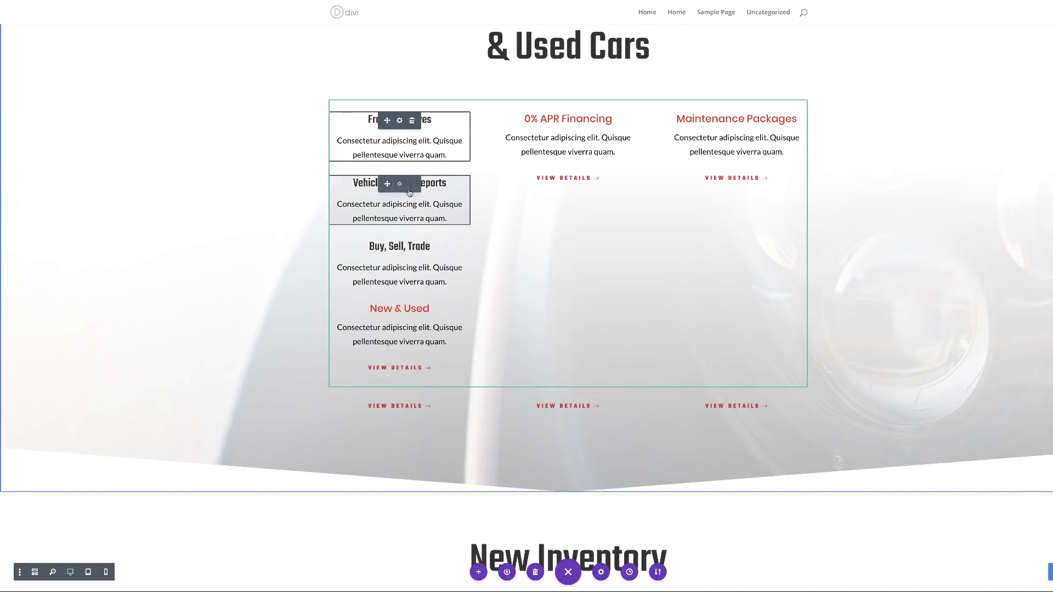
left_click(441, 251, "ctrl")
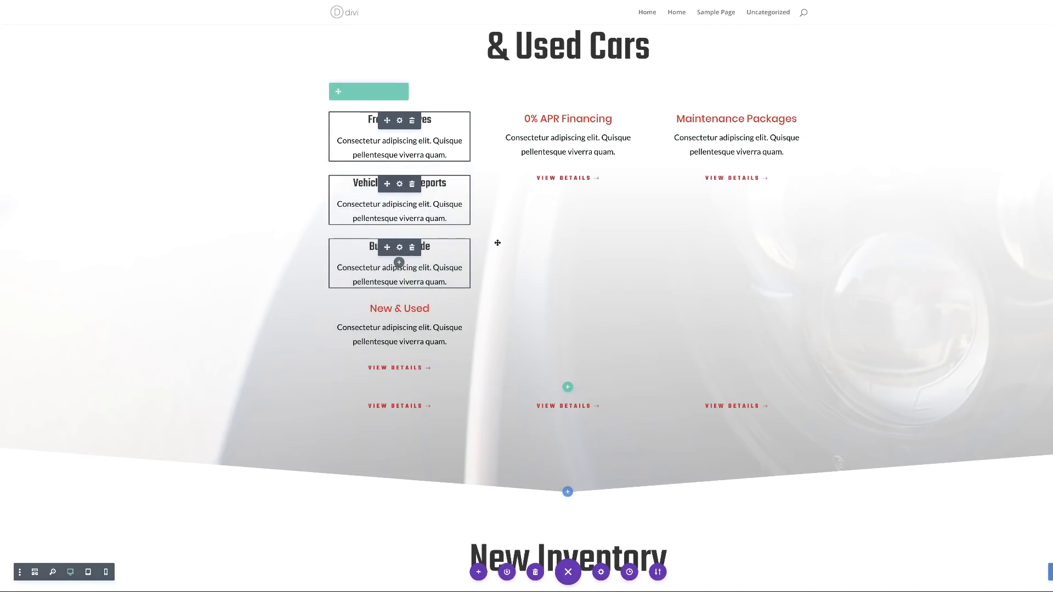
scroll(554, 221, "down", 1)
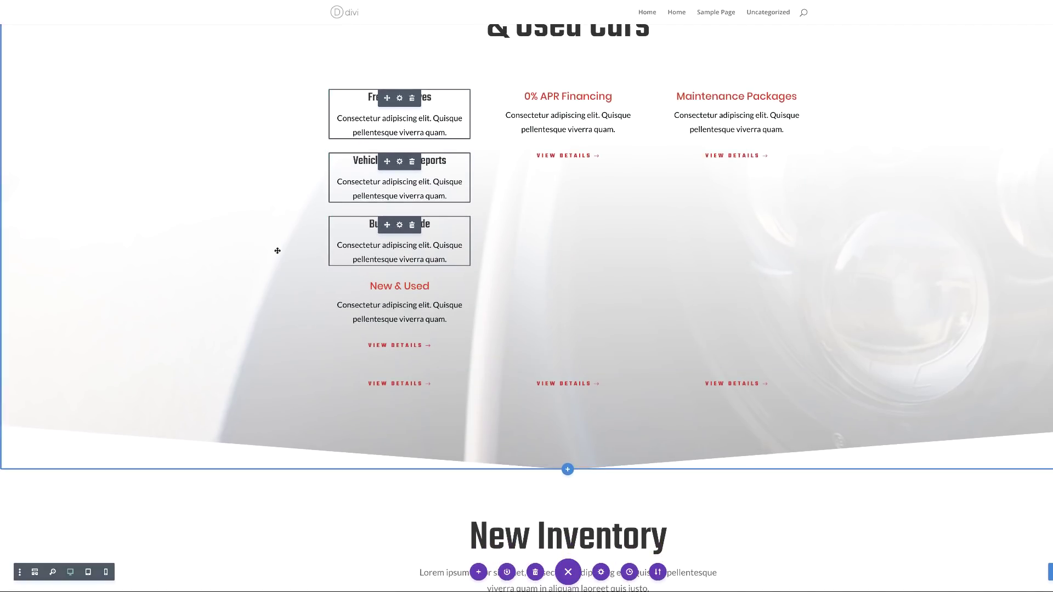
left_click_drag(386, 225, 502, 404)
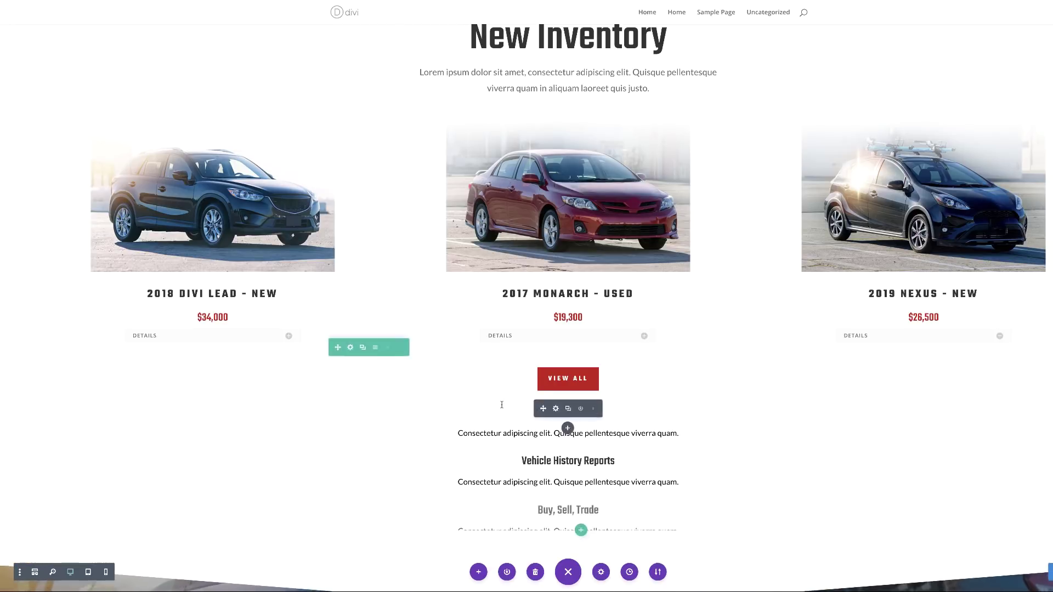
- Delete the three moved blurbs one by one
scroll(858, 436, "down", 3)
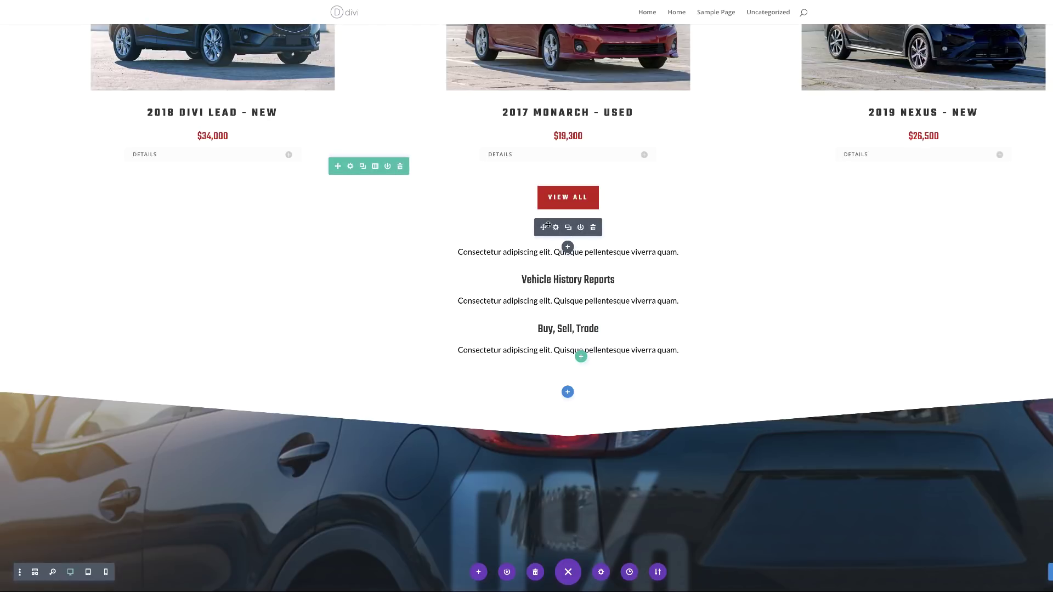
left_click(593, 229)
left_click(592, 229)
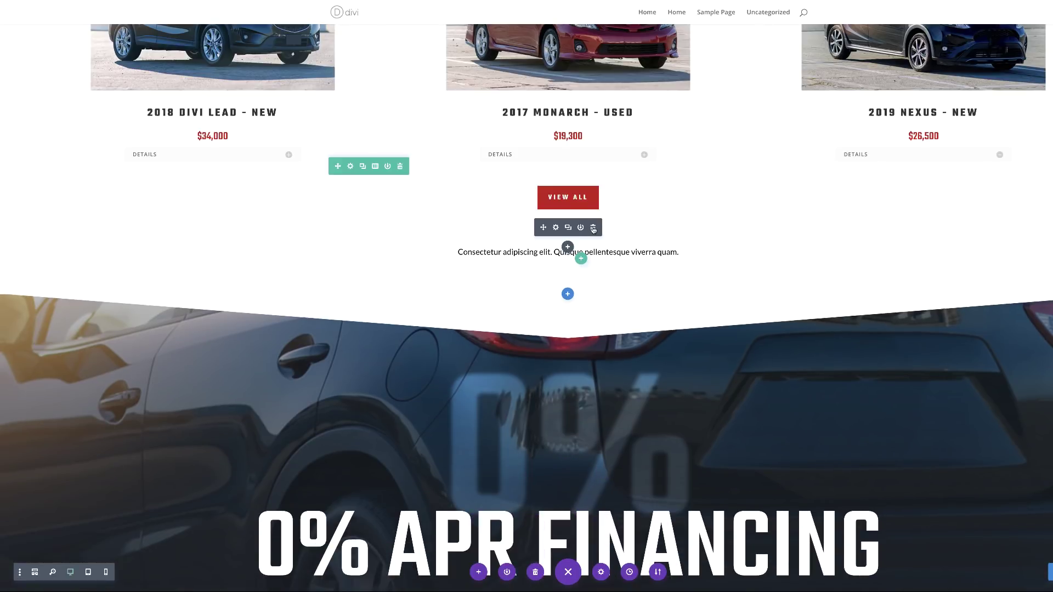
left_click(592, 227)
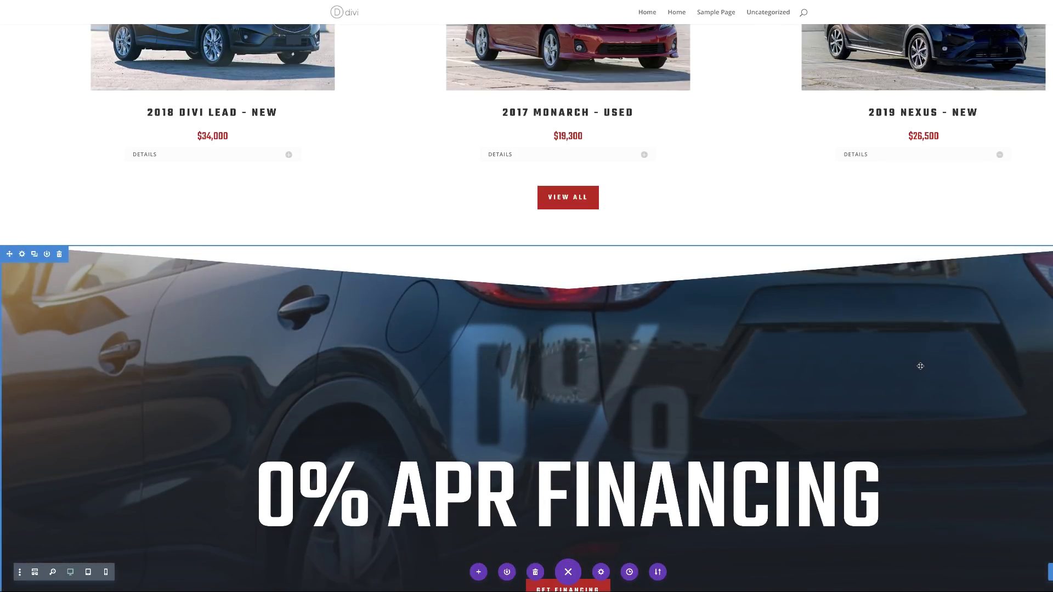
- Drag out the extra View Details button row and delete New & Used's View Details button
scroll(451, 333, "up", 8)
scroll(451, 333, "up", 13)
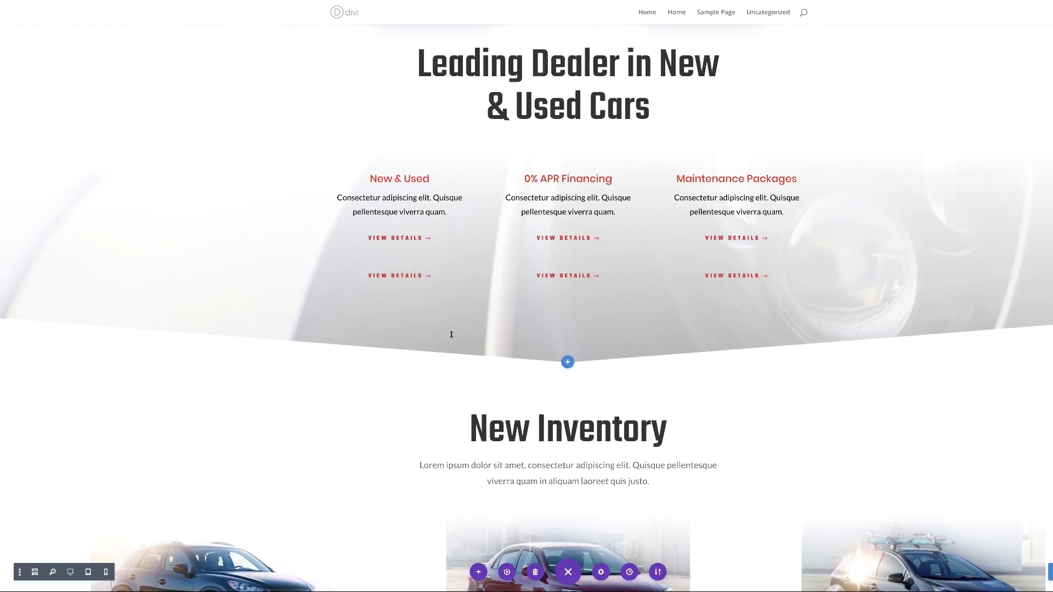
scroll(451, 333, "up", 4)
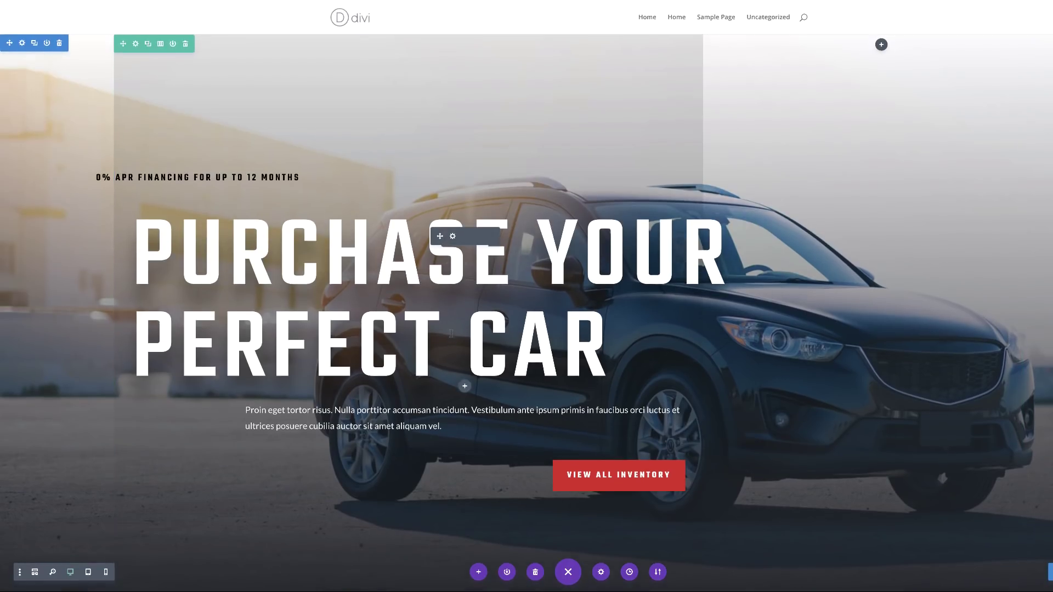
scroll(450, 334, "down", 8)
scroll(451, 333, "down", 6)
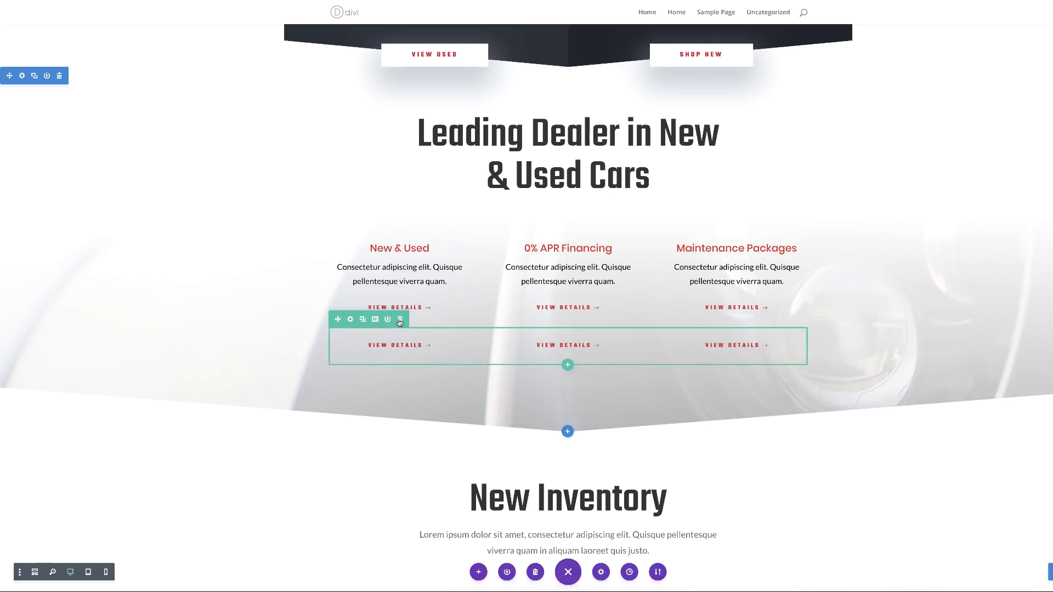
left_click_drag(338, 319, 400, 320)
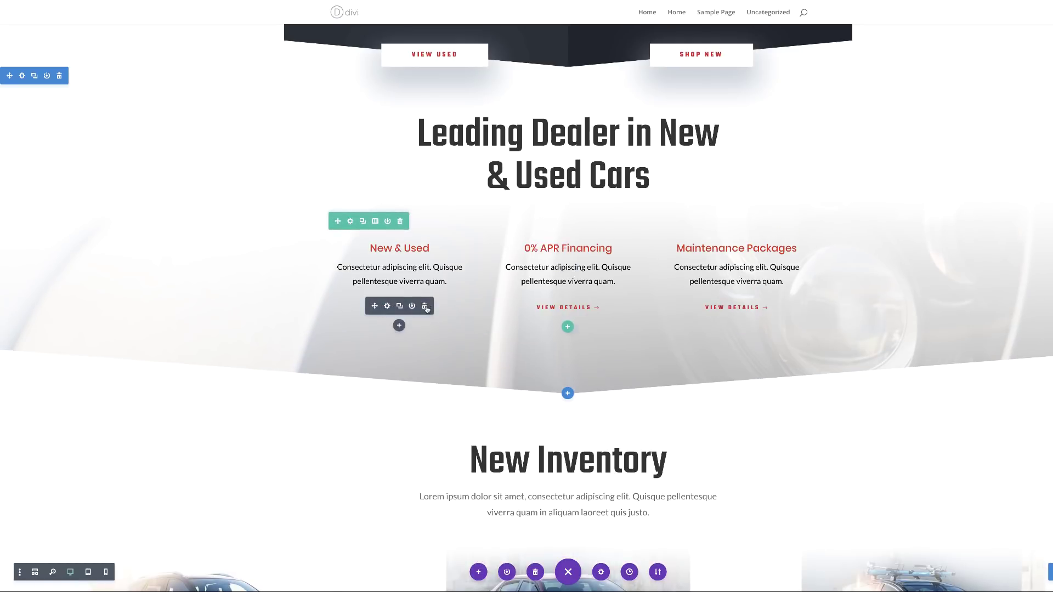
left_click(425, 306)
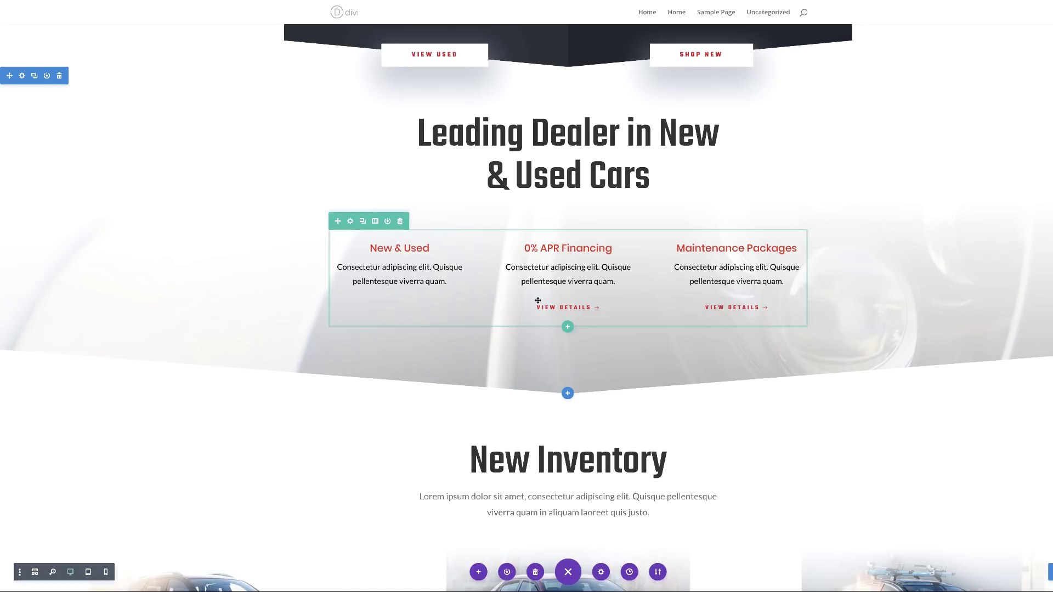
- Copy the 0% APR View Details button into the New & Used column and delete the extra button
right_click(563, 312)
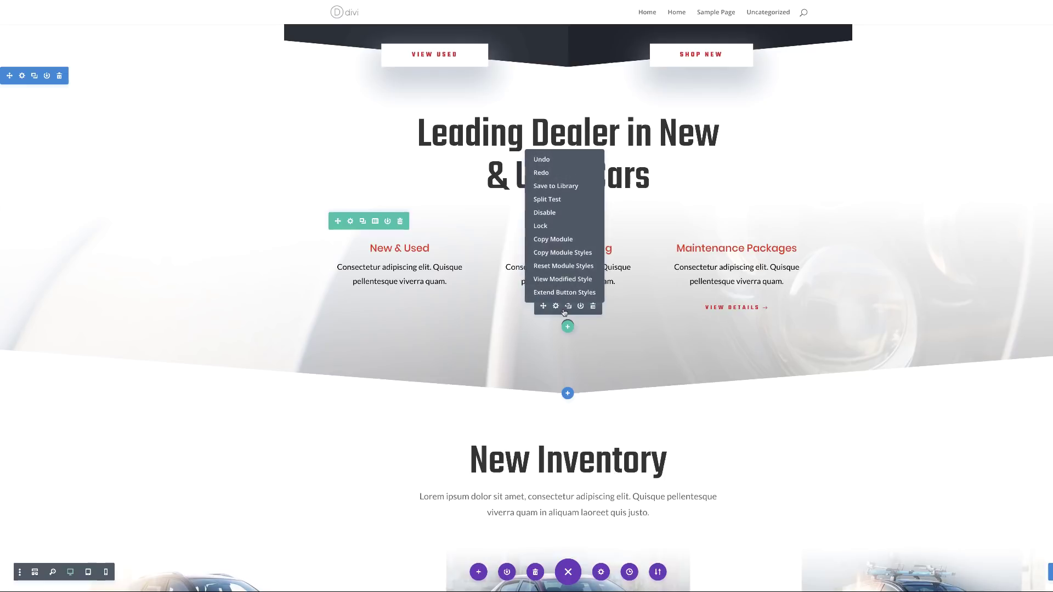
left_click(563, 241)
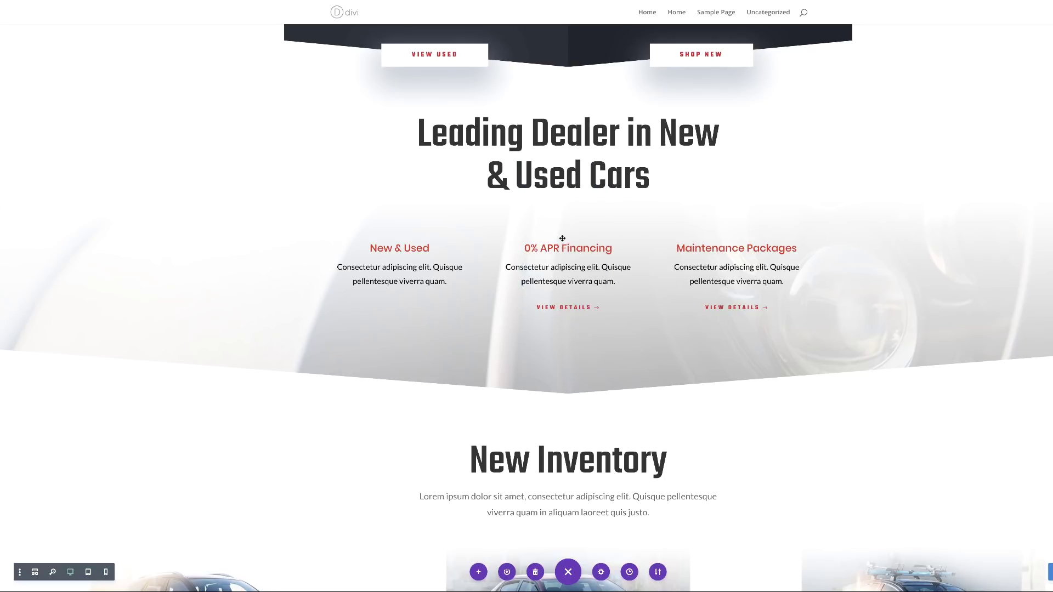
right_click(392, 280)
key("Escape")
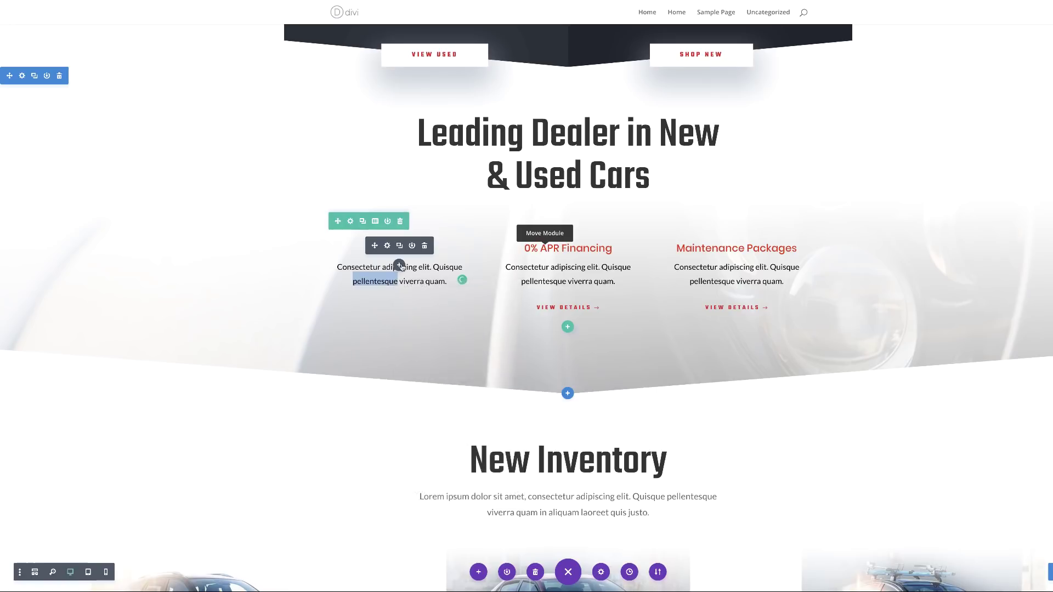
right_click(401, 268)
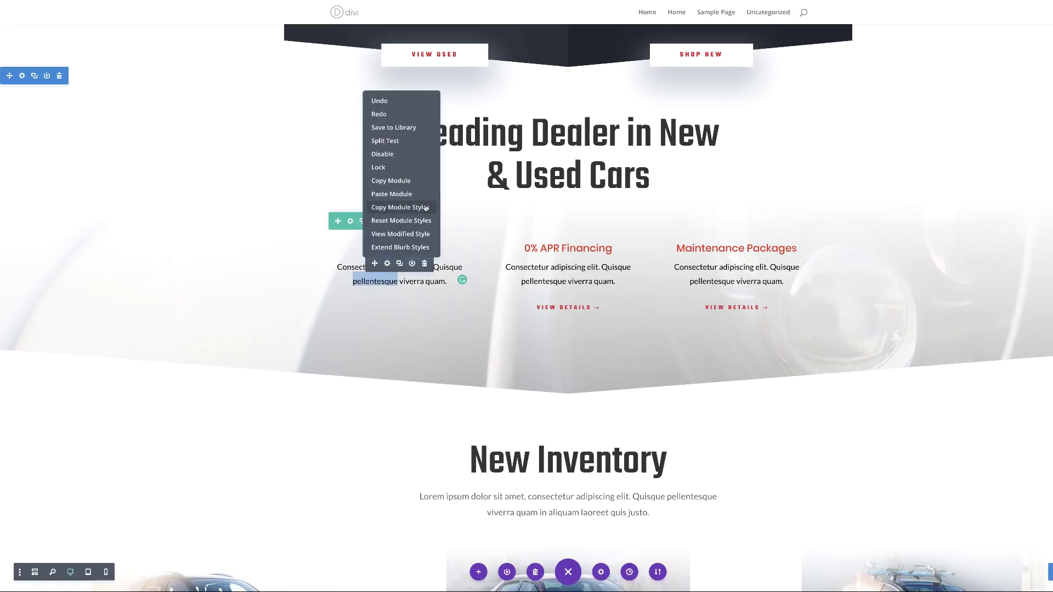
left_click(410, 194)
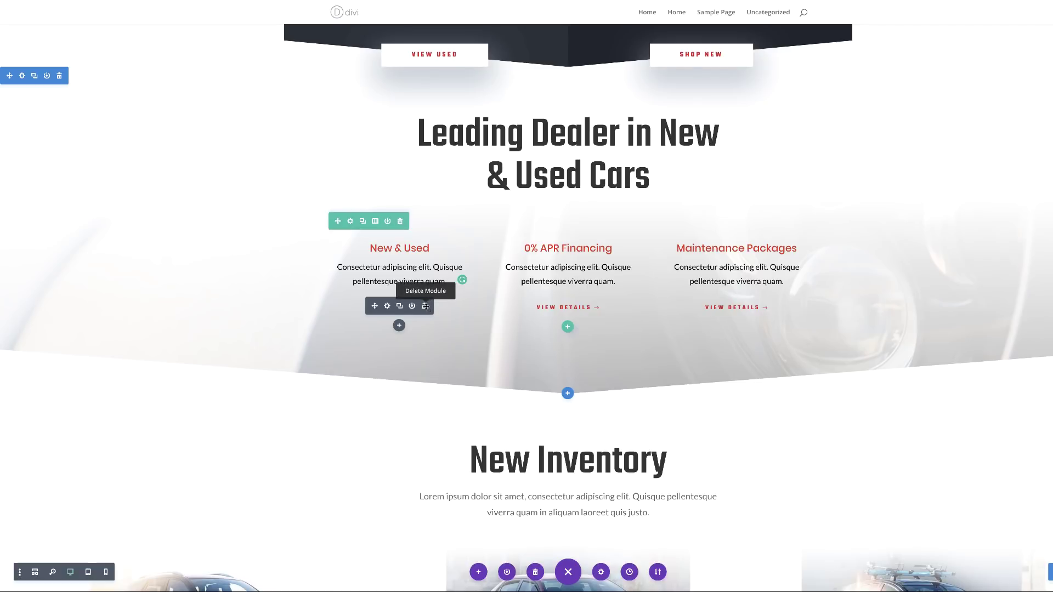
left_click(425, 306)
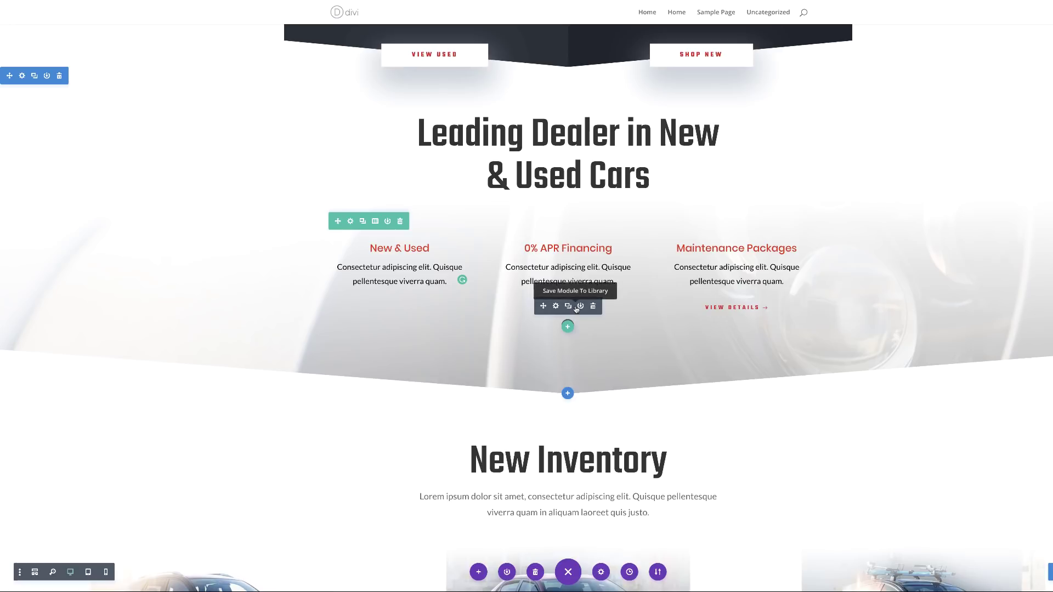
mouse_move(403, 253)
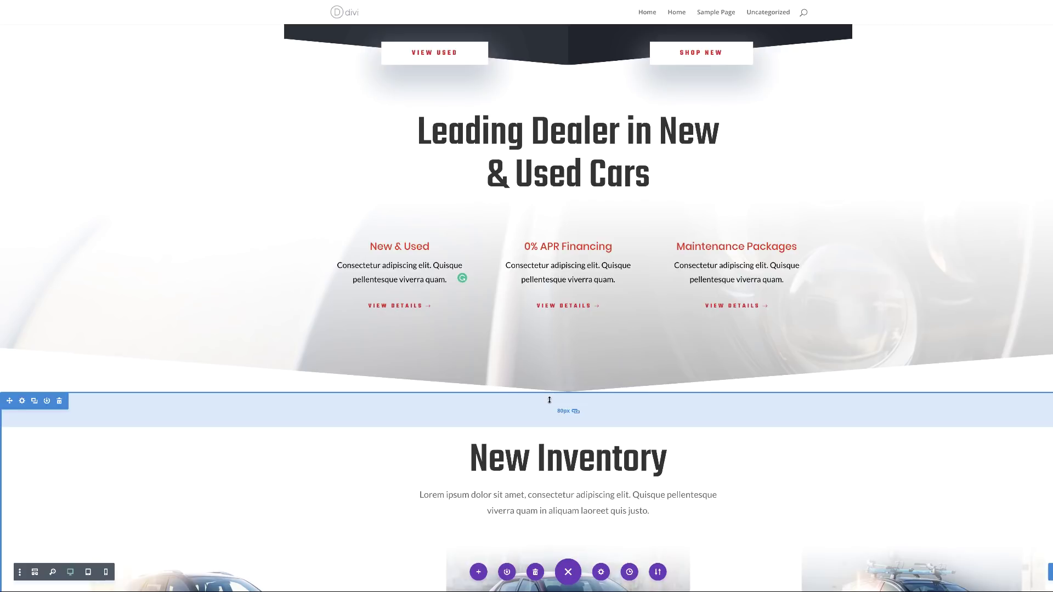
- Open the Border settings on the Design tab of the 2017 Monarch blurb
scroll(549, 400, "down", 6)
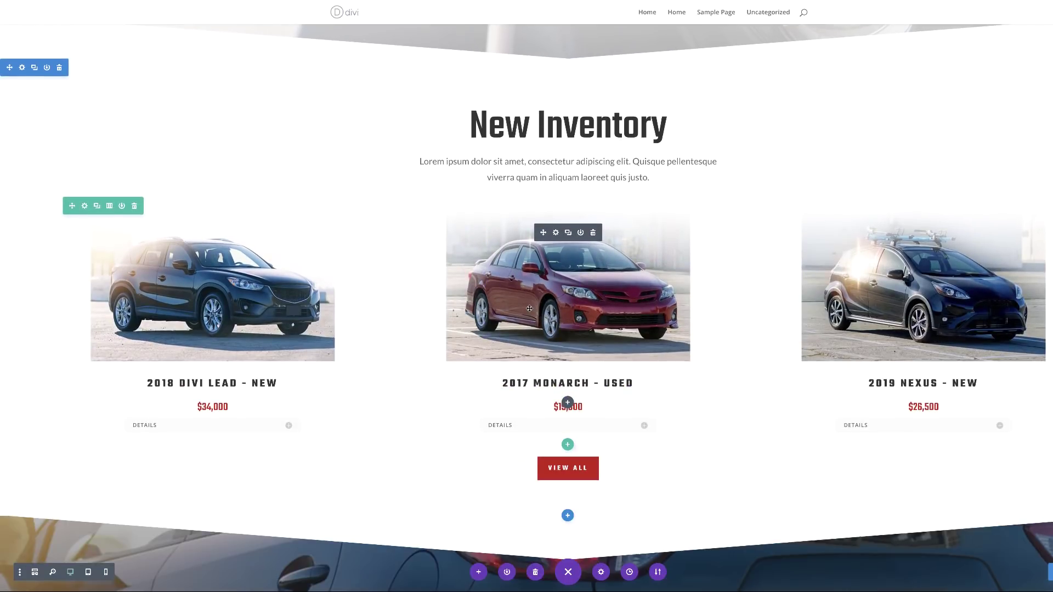
left_click(556, 234)
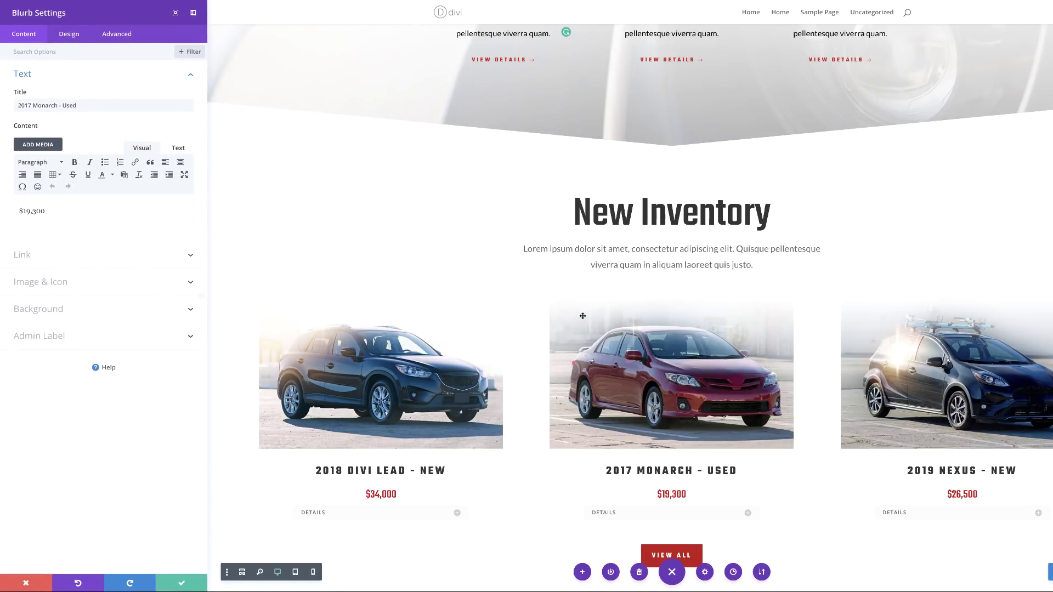
left_click(75, 35)
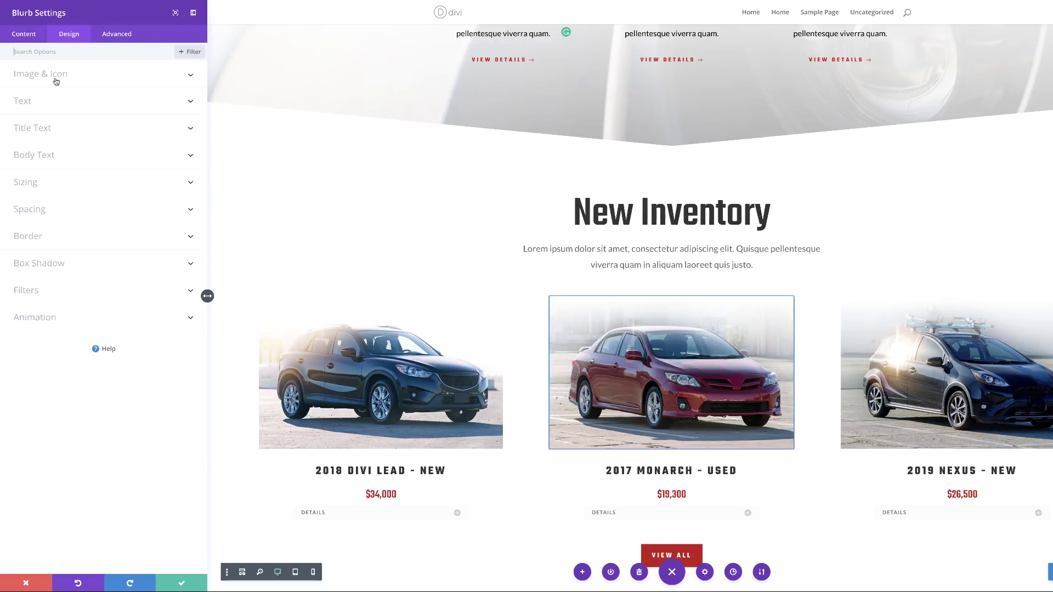
left_click(38, 238)
- Apply a 4px solid dark border to the Monarch blurb and copy its border styles
left_click(24, 348)
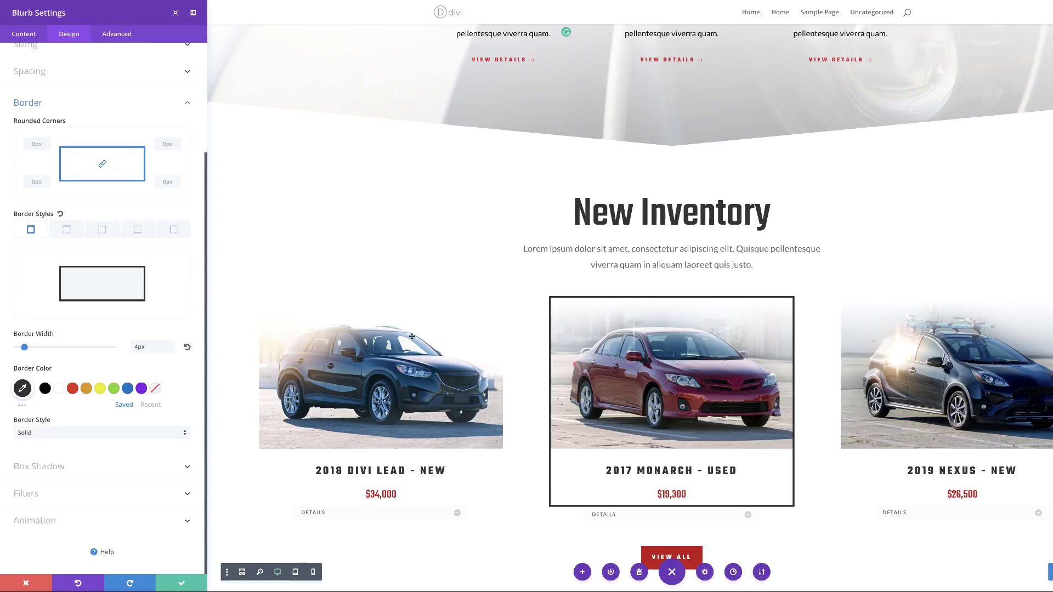
right_click(50, 105)
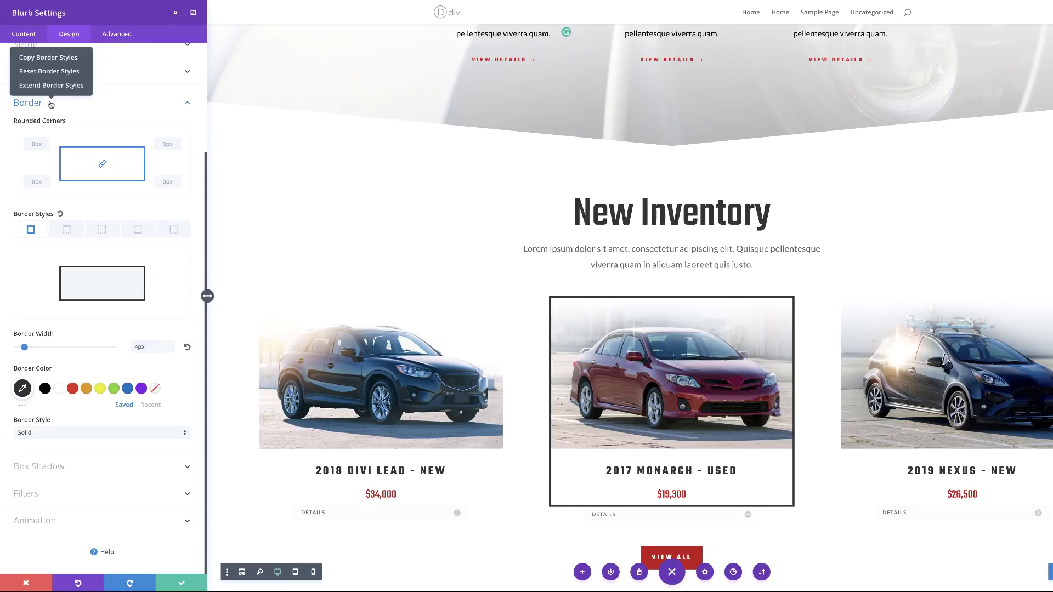
left_click(64, 59)
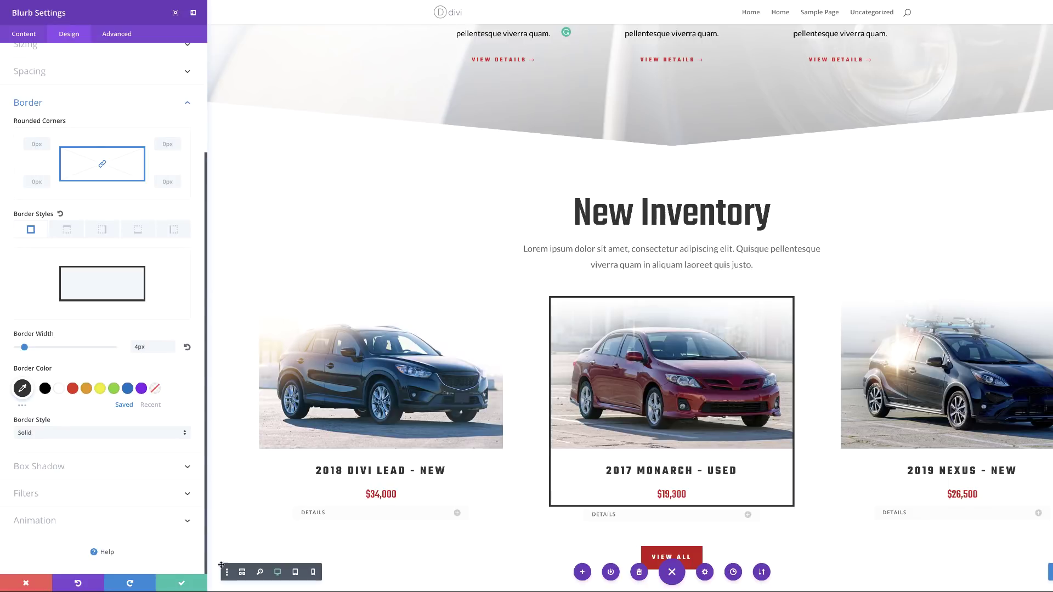
- Save the Monarch blurb and paste its border styles onto the 2018 Divi Lead blurb
left_click(182, 583)
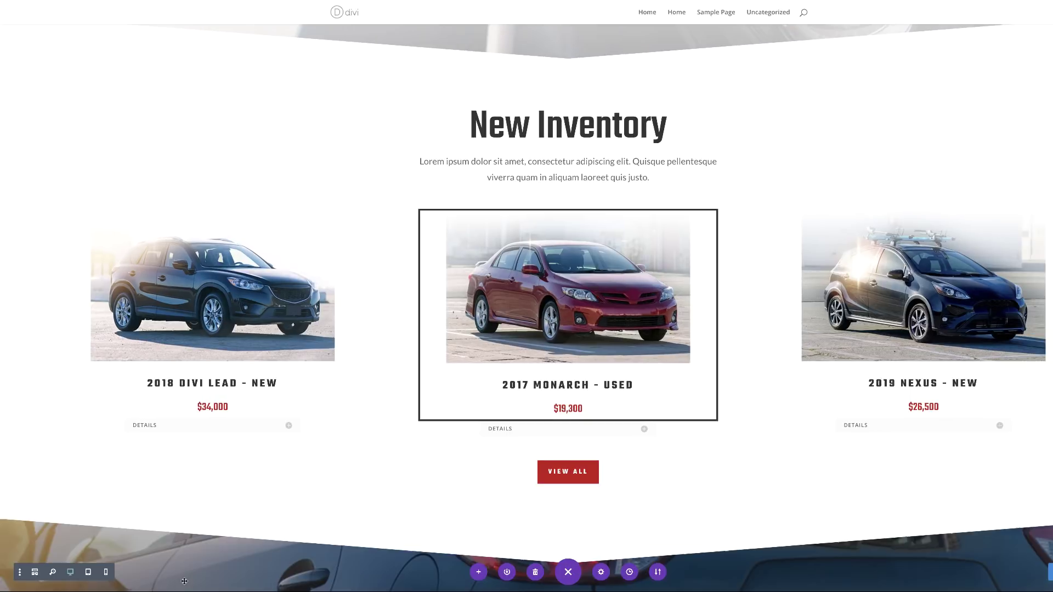
right_click(197, 240)
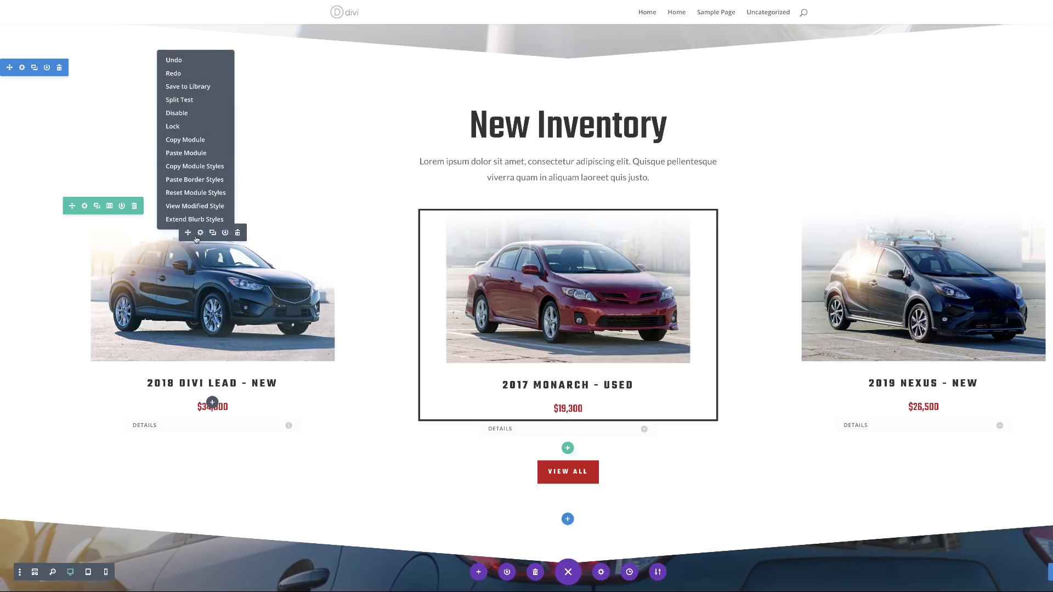
left_click(199, 180)
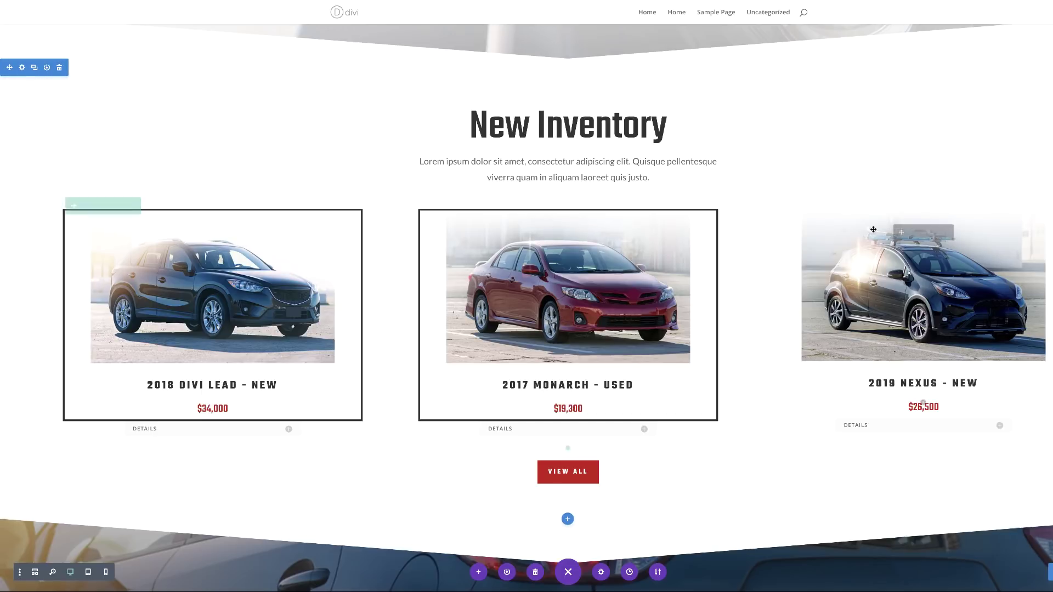
- Try a thin grey border on the 2019 Nexus blurb, then discard all changes
left_click(911, 233)
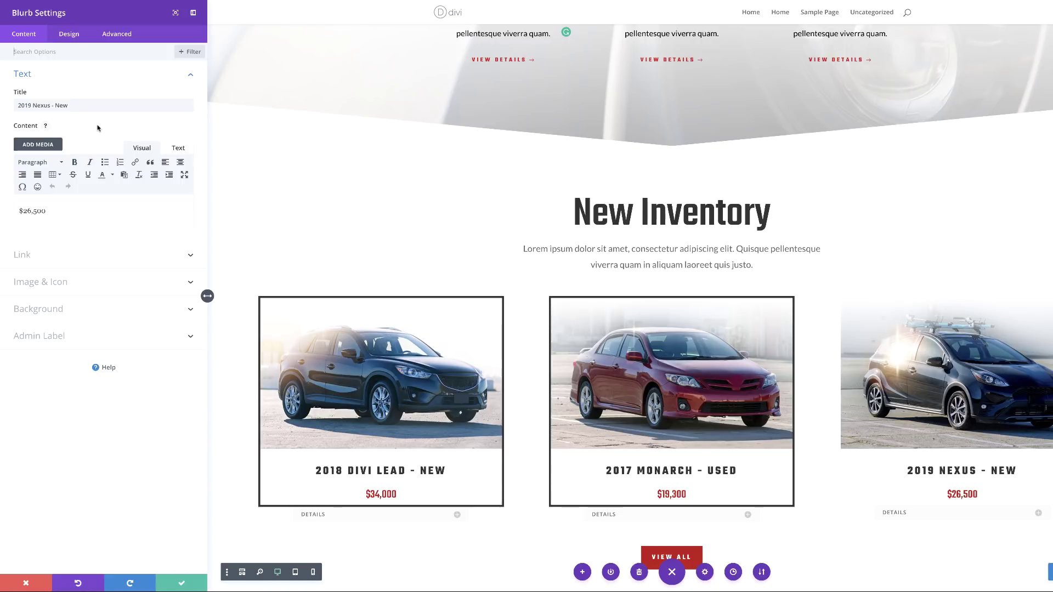
left_click(70, 34)
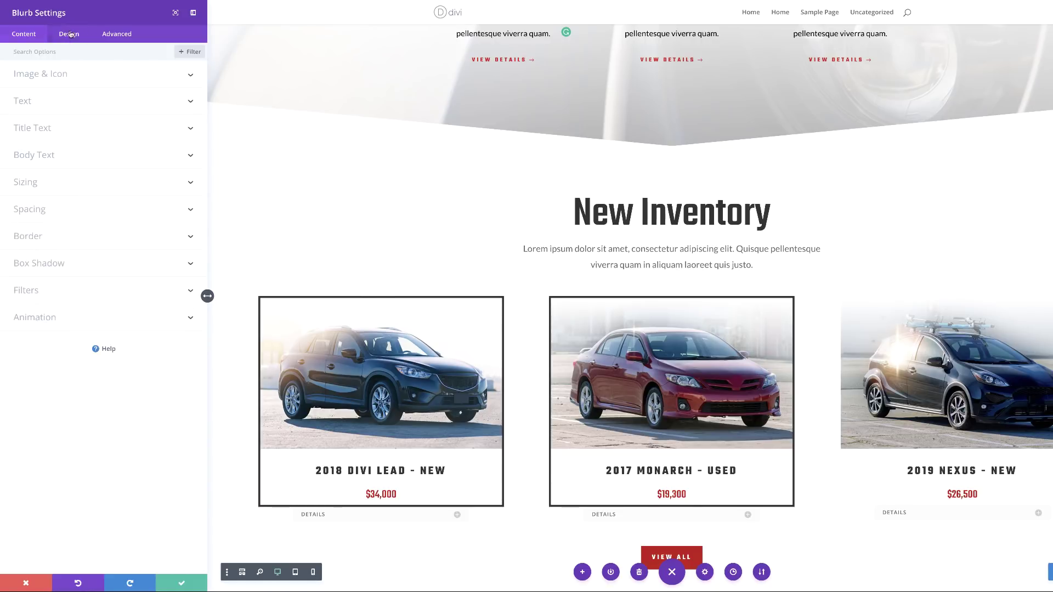
left_click(34, 236)
scroll(45, 228, "down", 3)
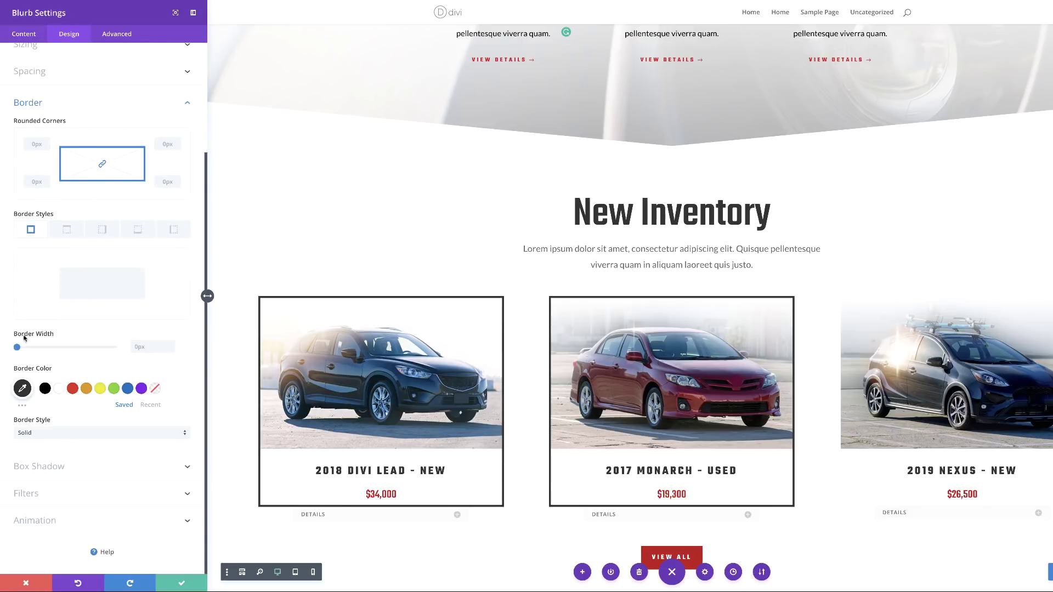
left_click_drag(17, 348, 24, 351)
left_click(21, 391)
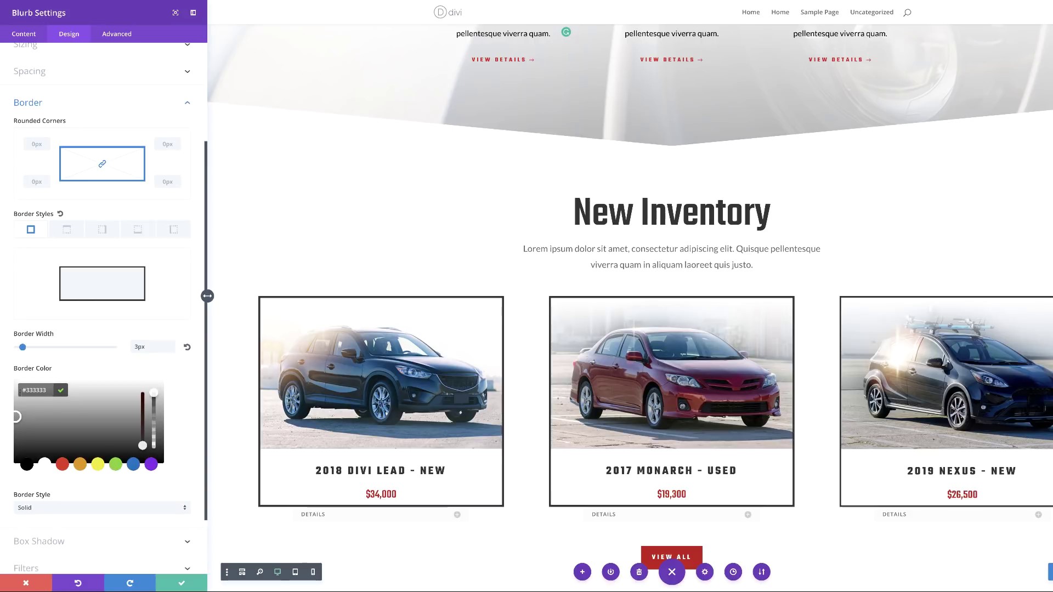
left_click_drag(57, 415, 107, 411)
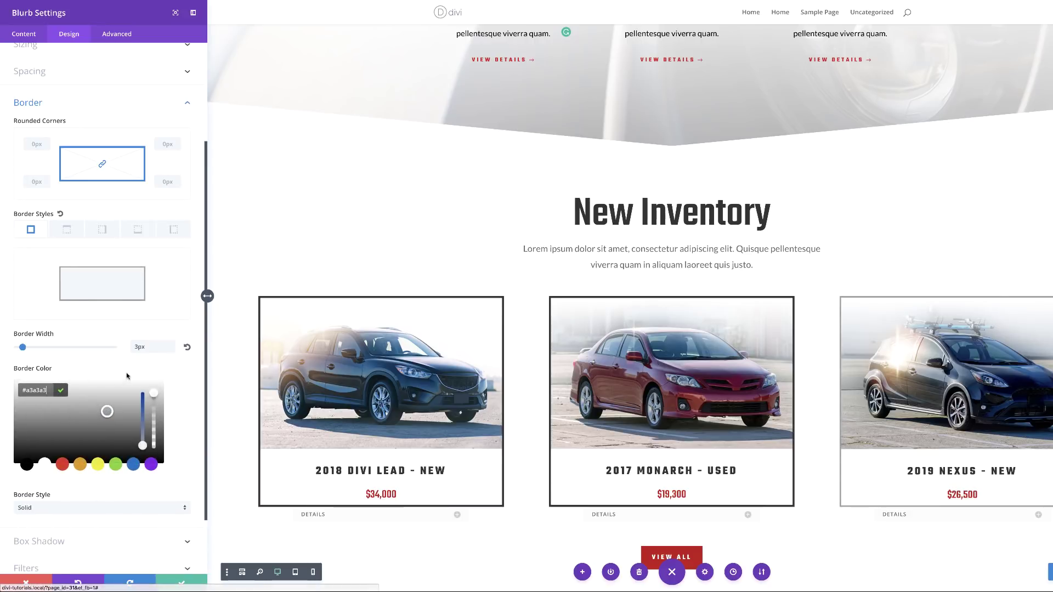
left_click(26, 582)
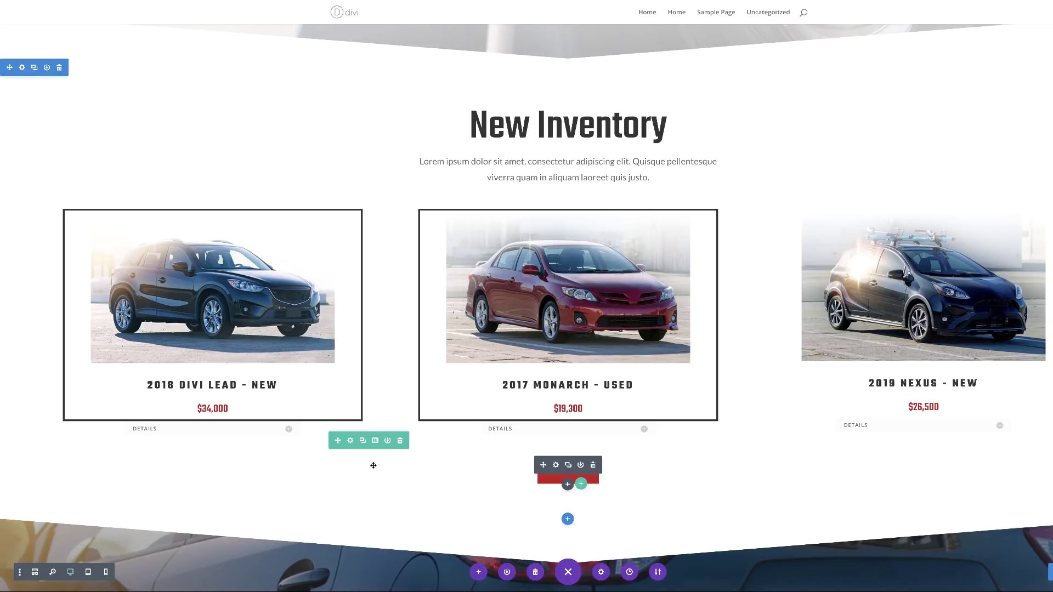
- Drop View All below the cars and extend the Monarch blurb styles to This Section
left_click_drag(389, 465, 390, 466)
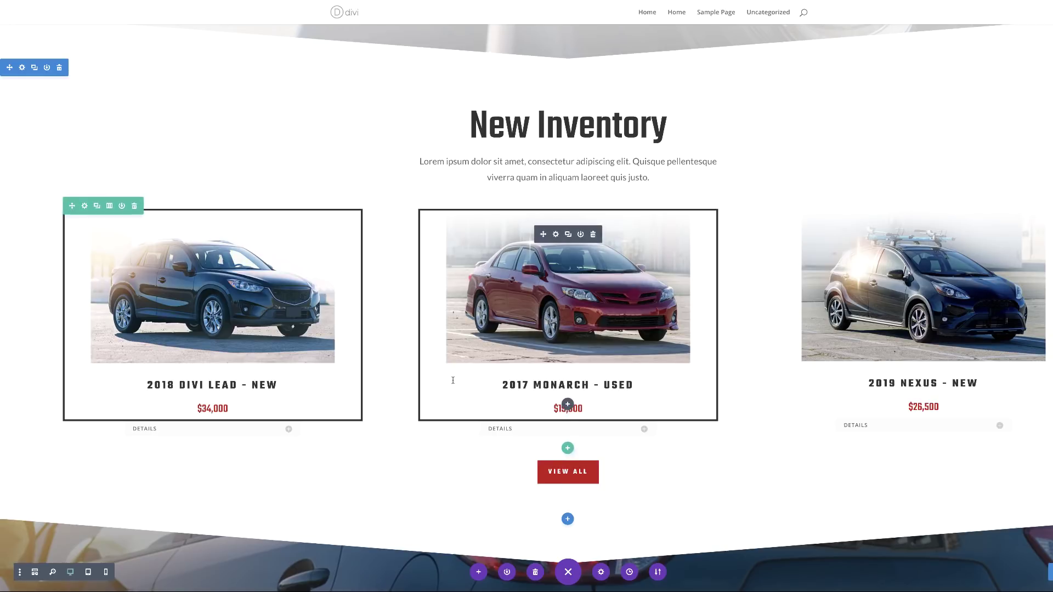
right_click(567, 243)
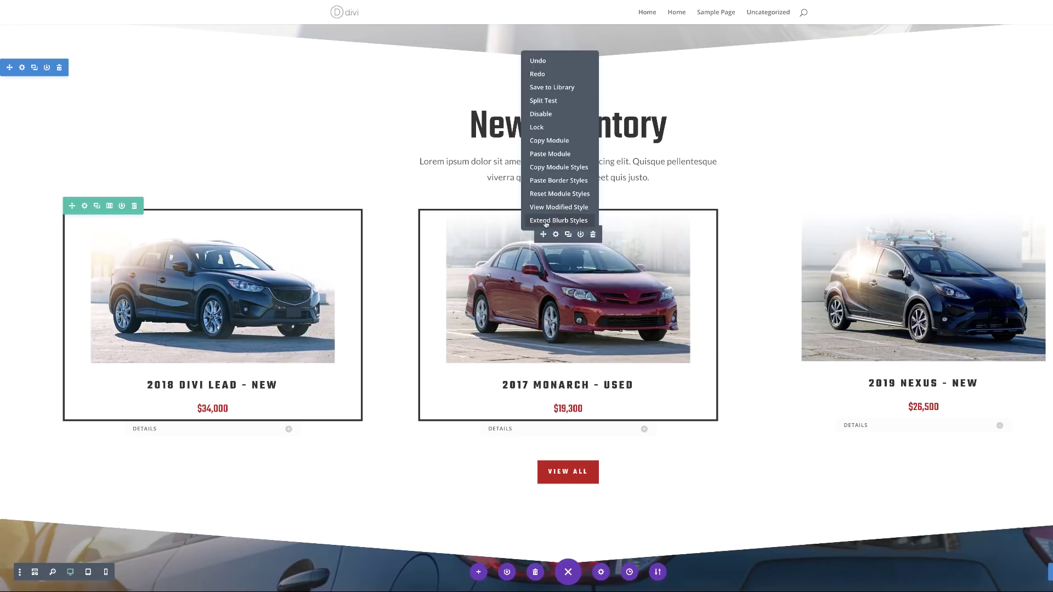
left_click(576, 220)
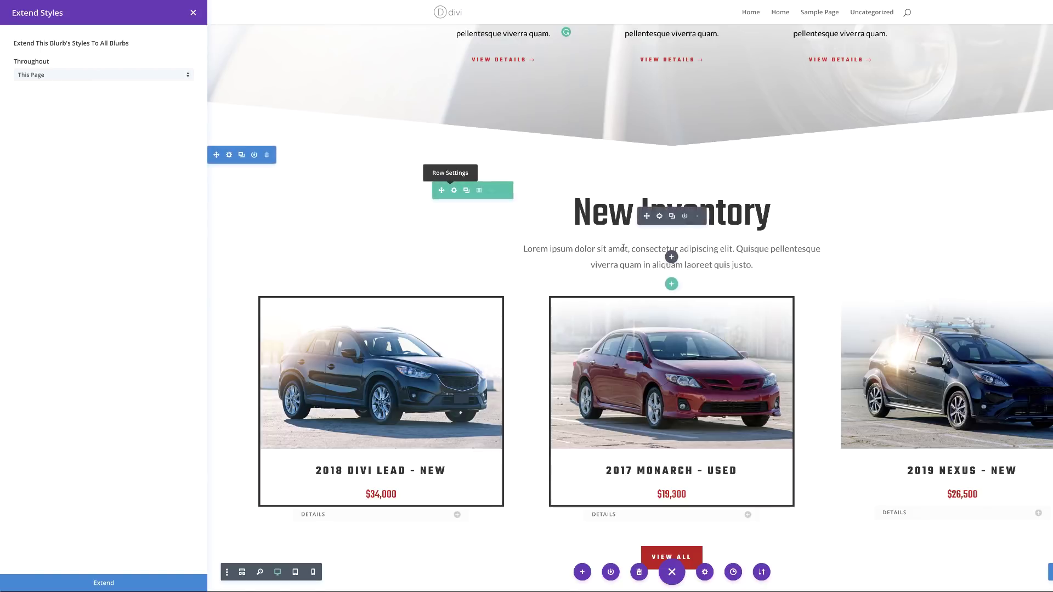
left_click(107, 80)
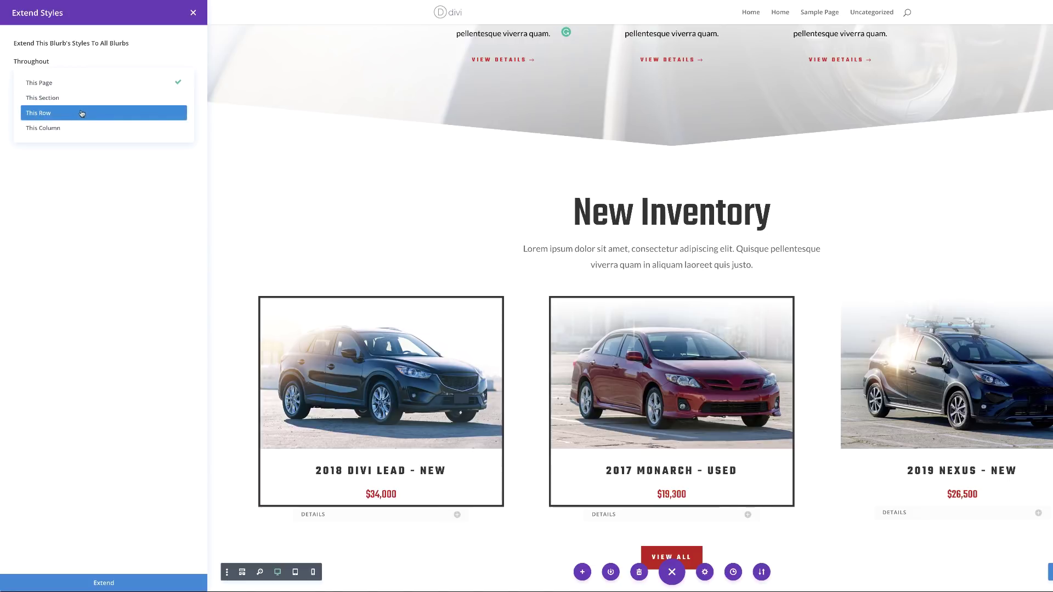
left_click(85, 97)
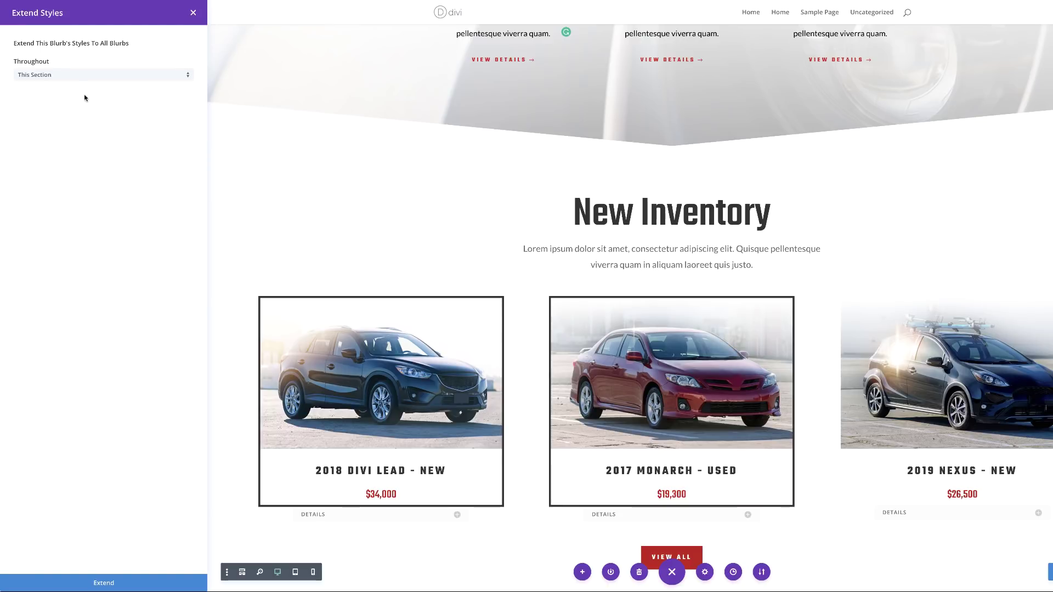
left_click(113, 582)
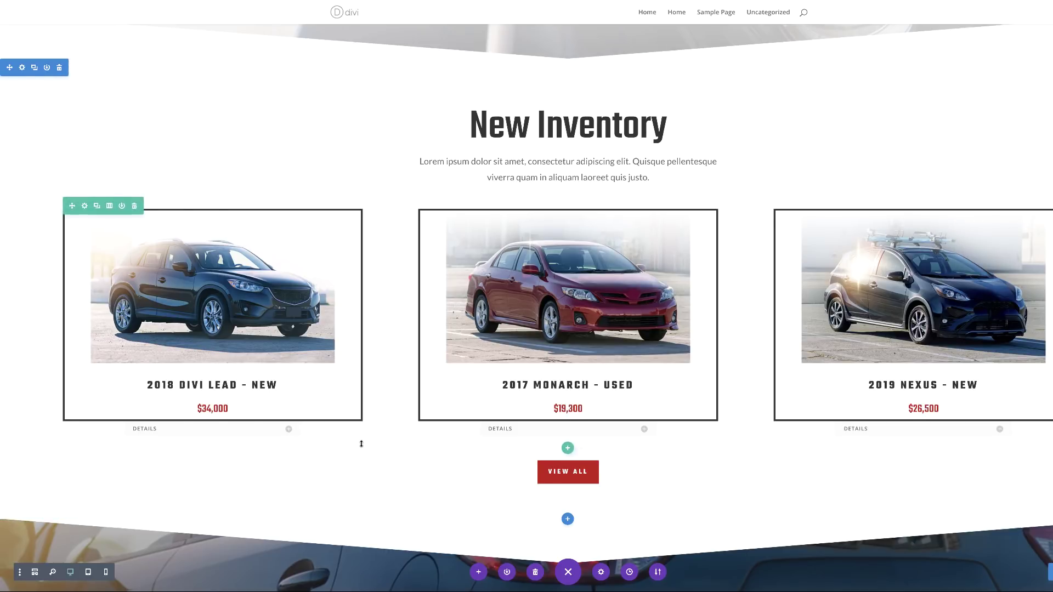
- Adjust the car row's bottom padding with its drag handle
left_click_drag(361, 443, 361, 441)
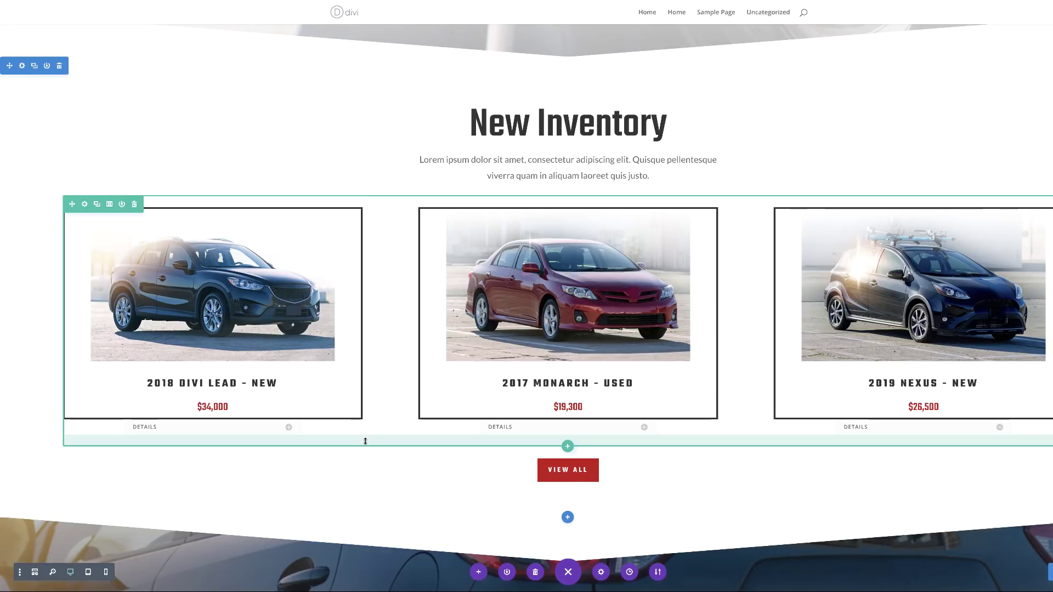